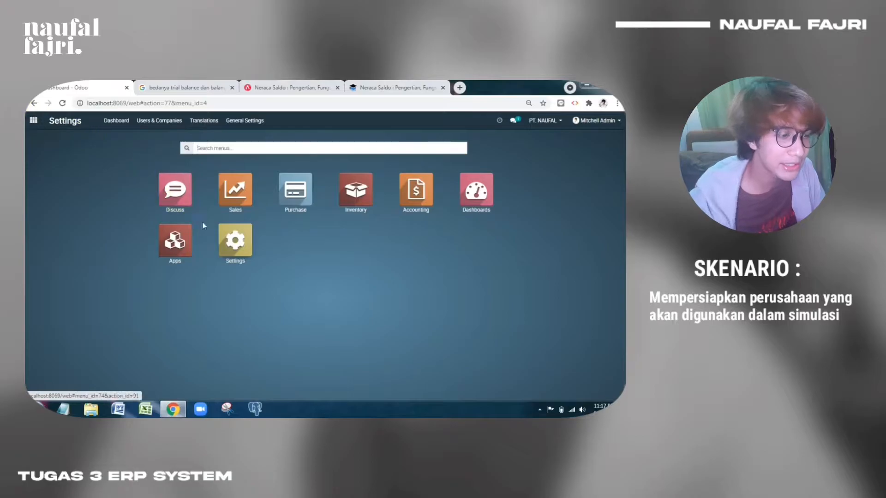
Review the Companies list in Settings, start a new company, then open the Users list
click(229, 248)
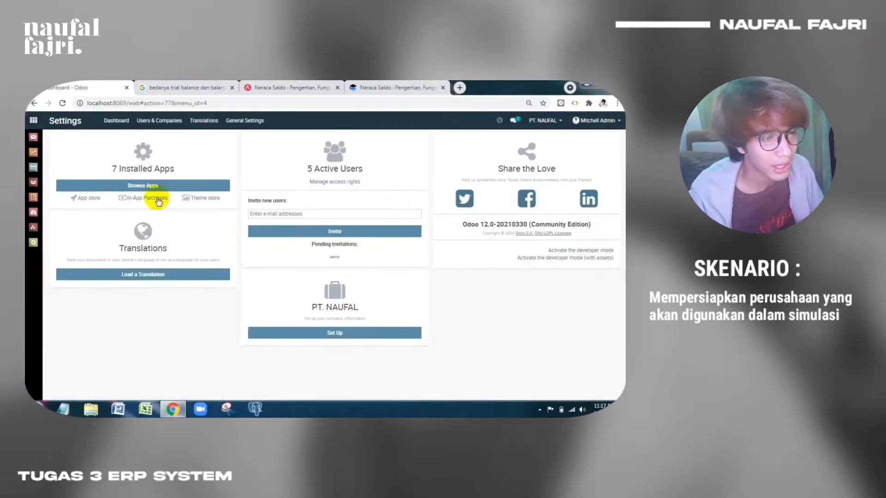
click(157, 121)
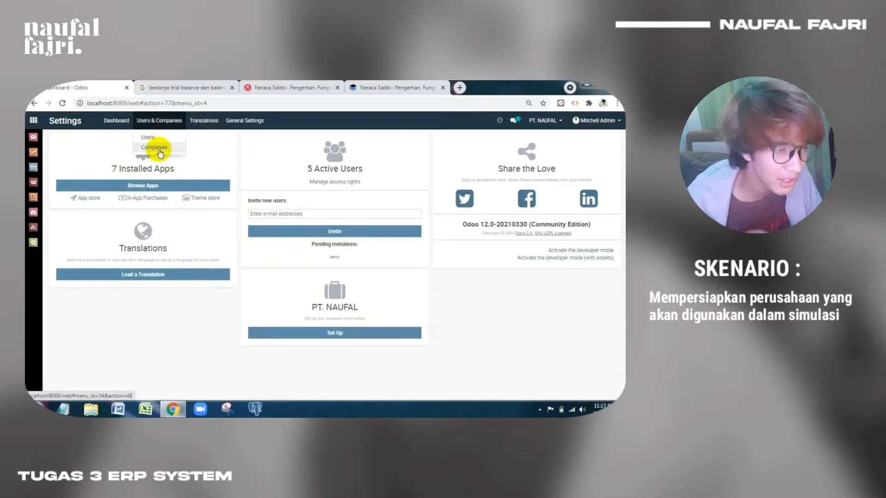
click(155, 149)
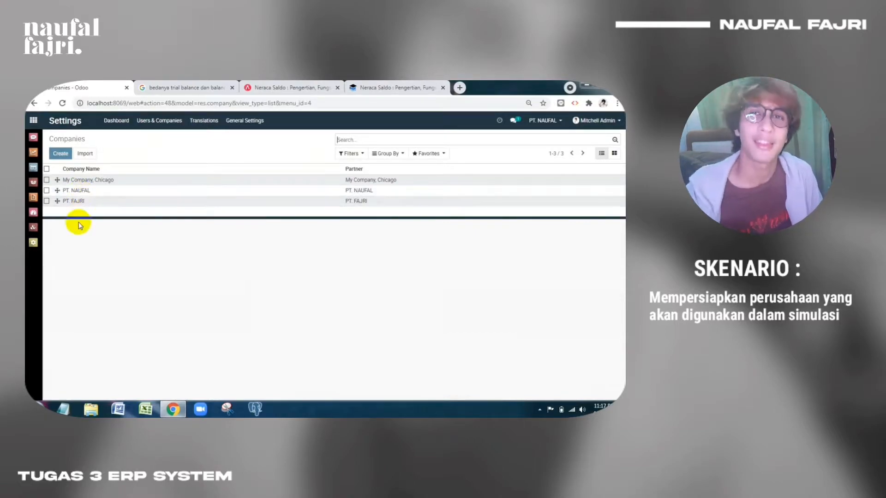
click(57, 157)
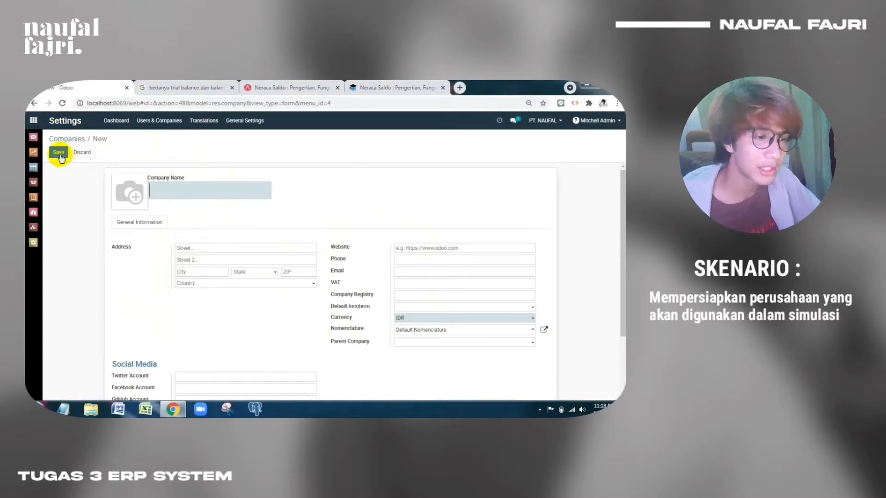
click(150, 123)
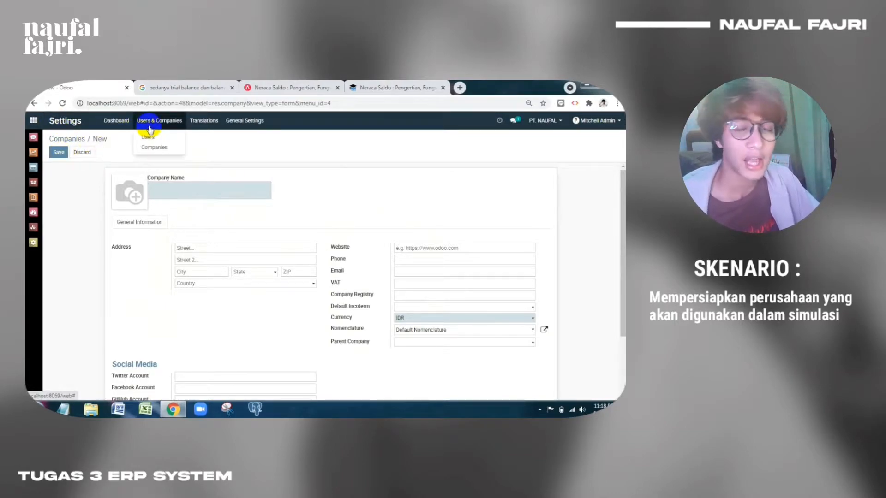
click(148, 137)
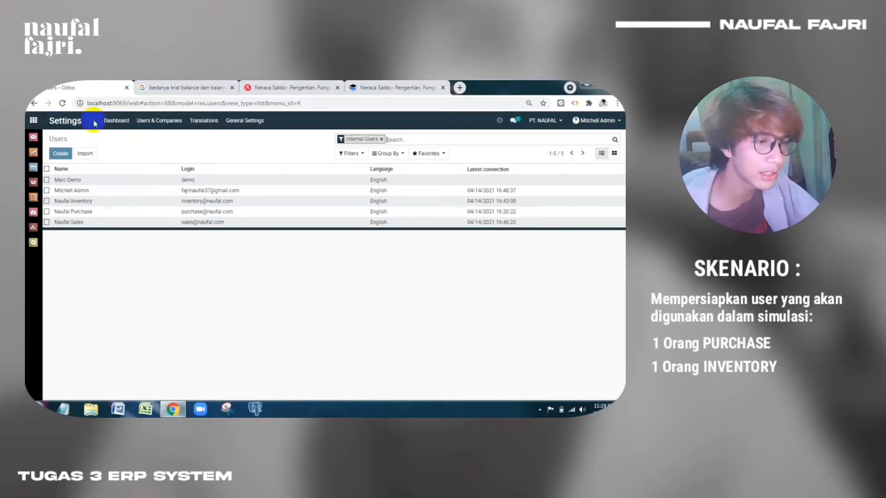
Reload the Users list and start a new user record
click(168, 121)
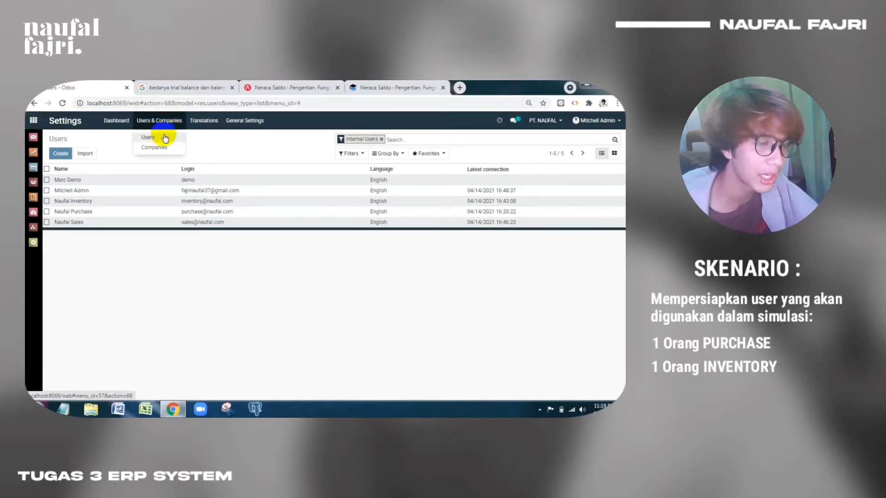
click(166, 138)
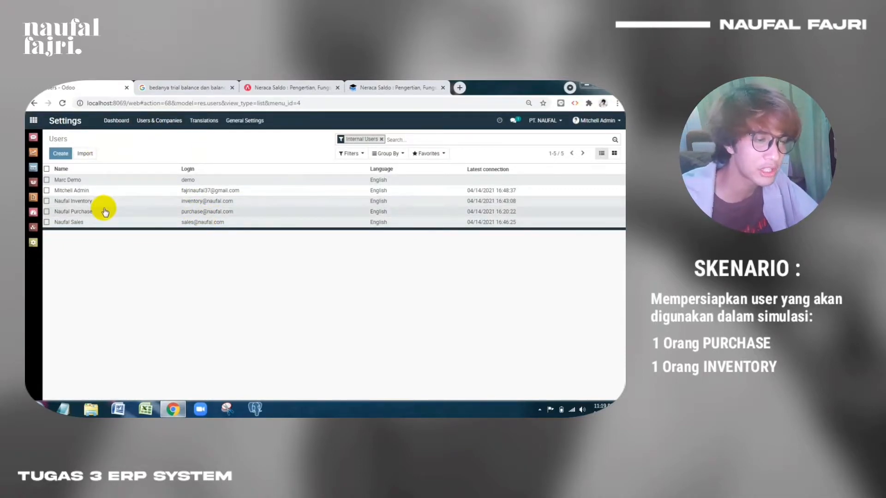
click(71, 155)
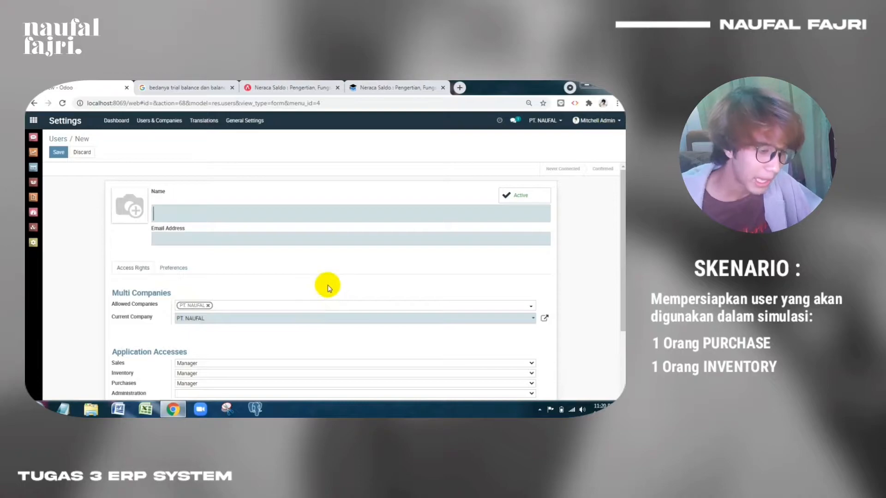
Keep Purchases at Manager and clear the Inventory and Sales access levels
scroll(326, 287, down, 1)
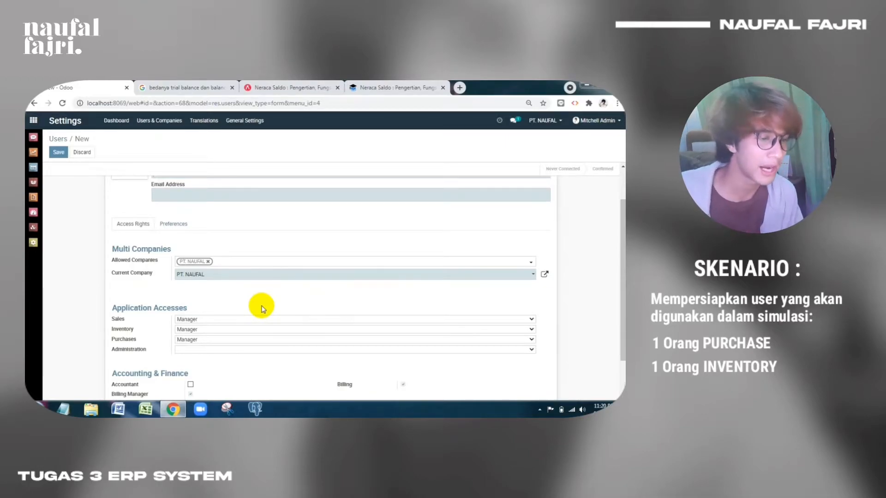
click(237, 340)
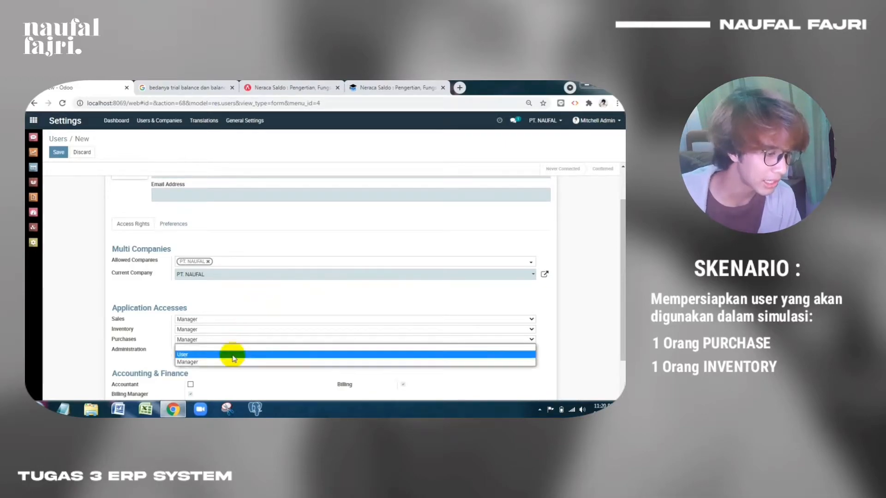
click(225, 362)
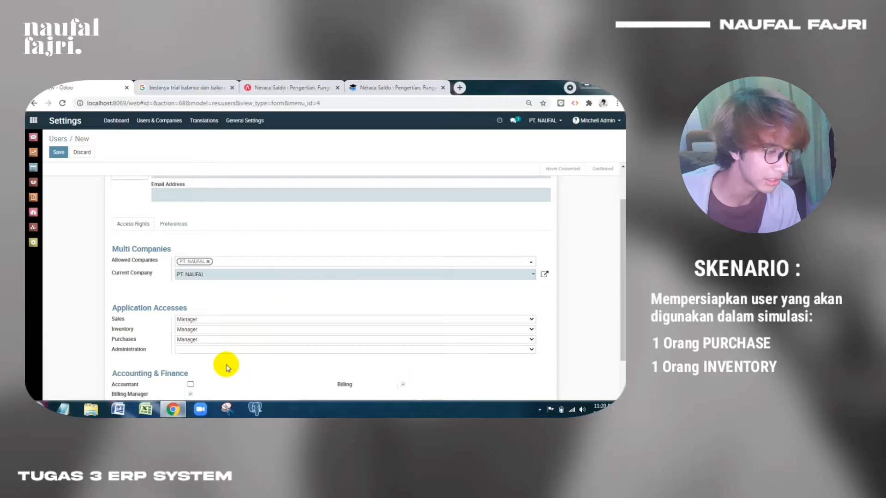
click(233, 330)
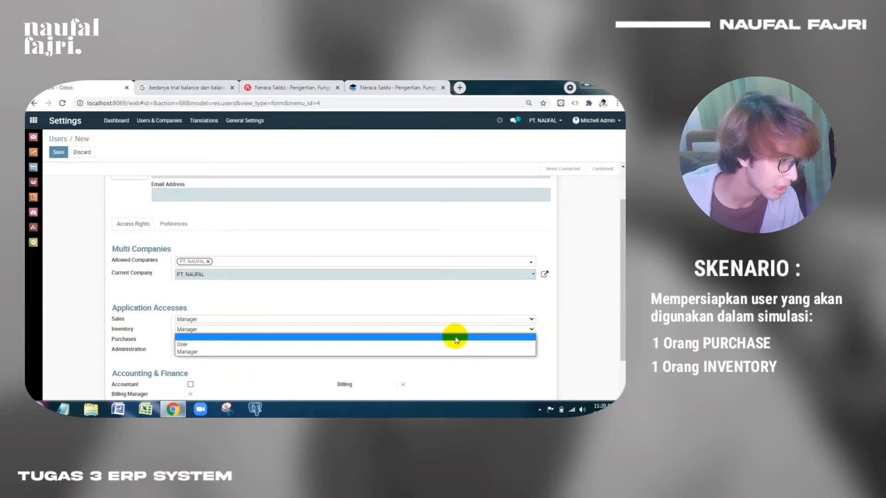
click(375, 337)
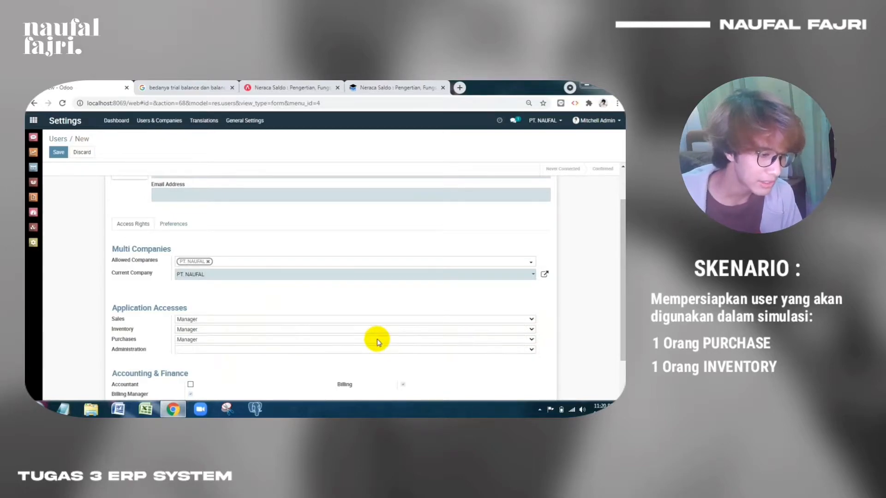
click(369, 321)
click(366, 327)
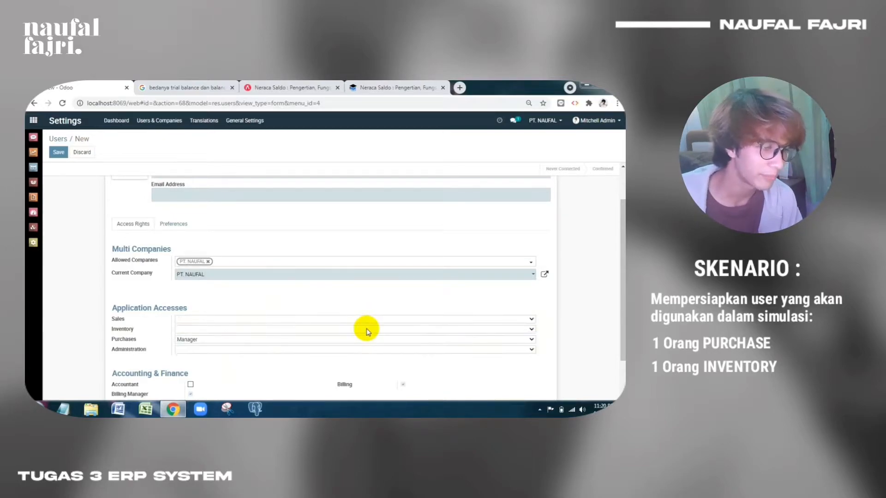
Clear Purchases access, set Inventory to Manager, then leave the form for Users
scroll(356, 326, down, 1)
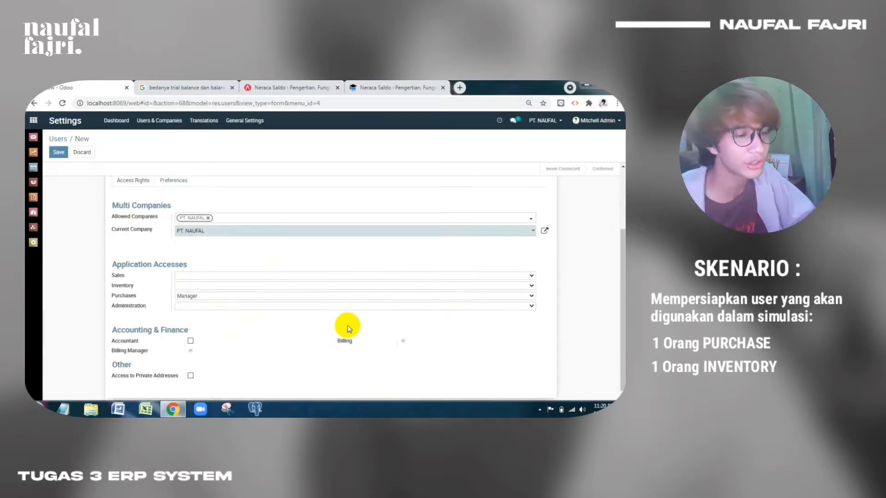
click(176, 296)
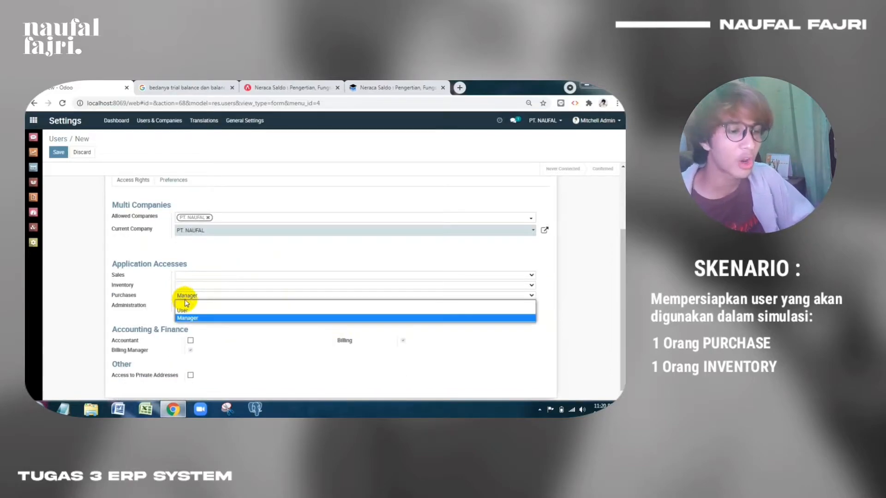
click(196, 306)
click(196, 285)
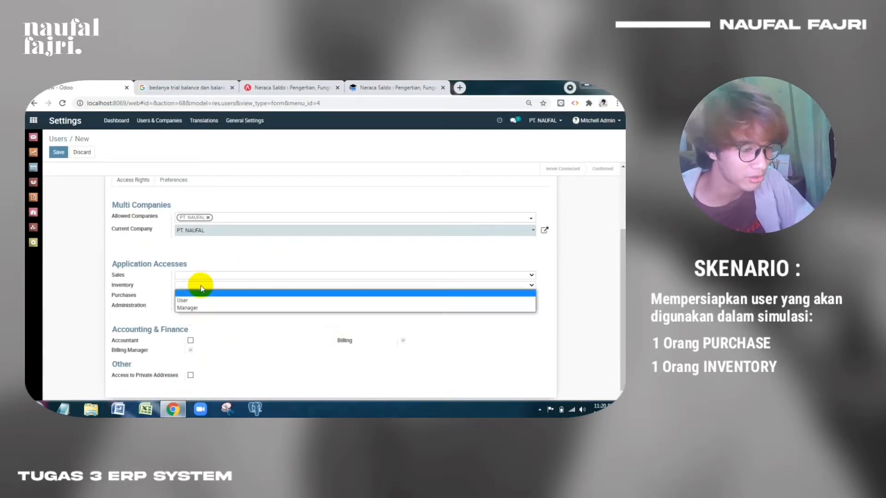
click(200, 310)
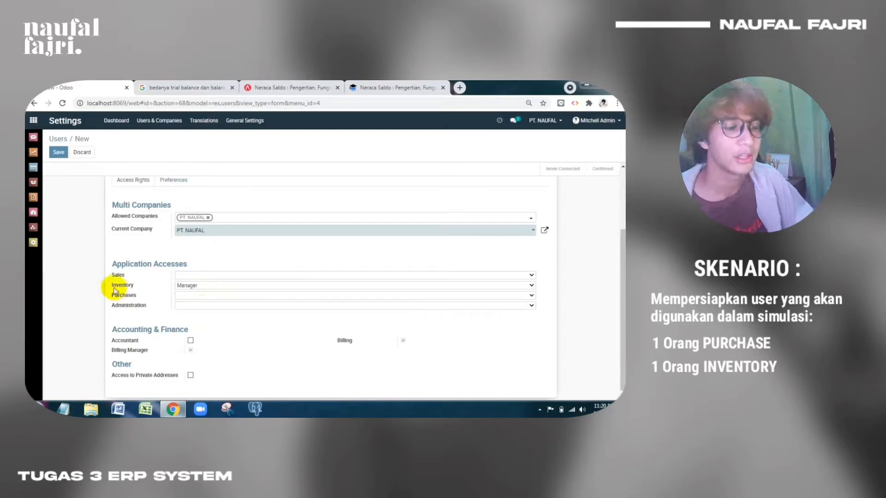
scroll(76, 207, up, 2)
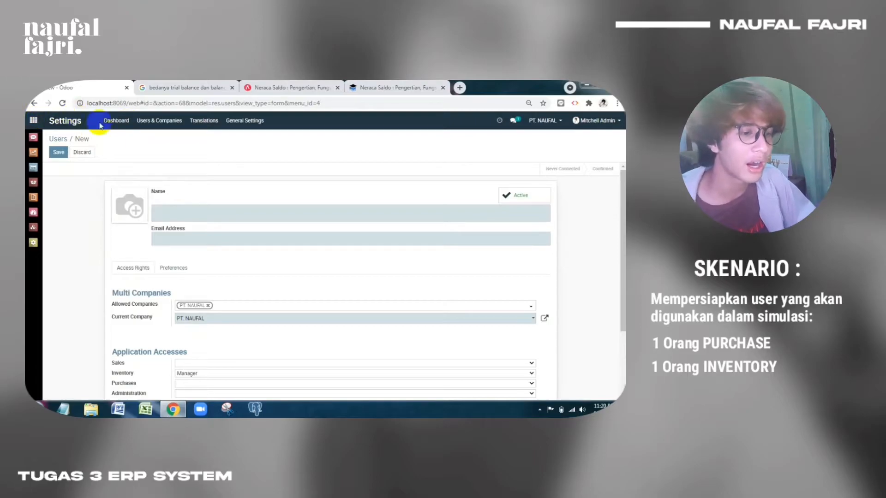
click(157, 120)
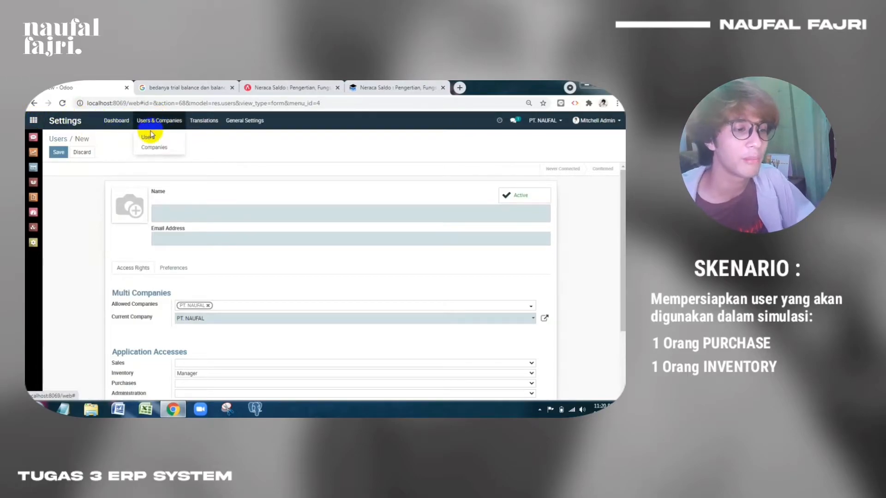
click(150, 136)
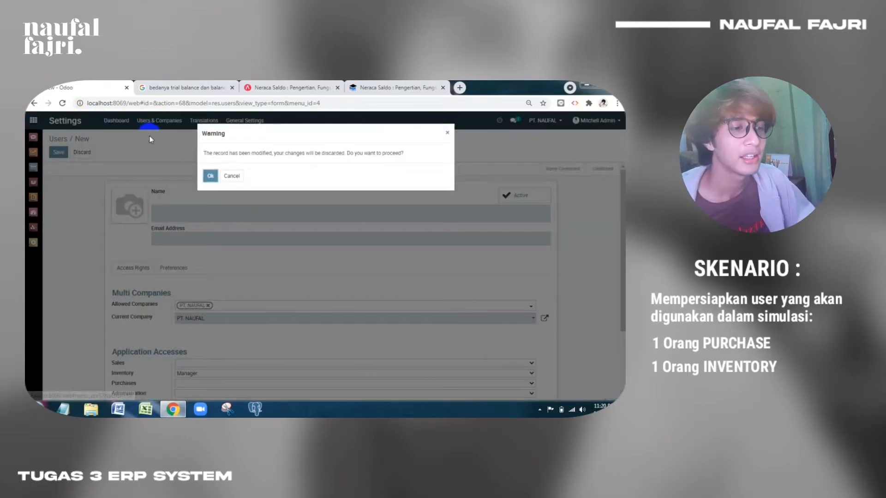
Discard the new user, open the inventory user's record, and close its Change Password dialog unused
click(209, 176)
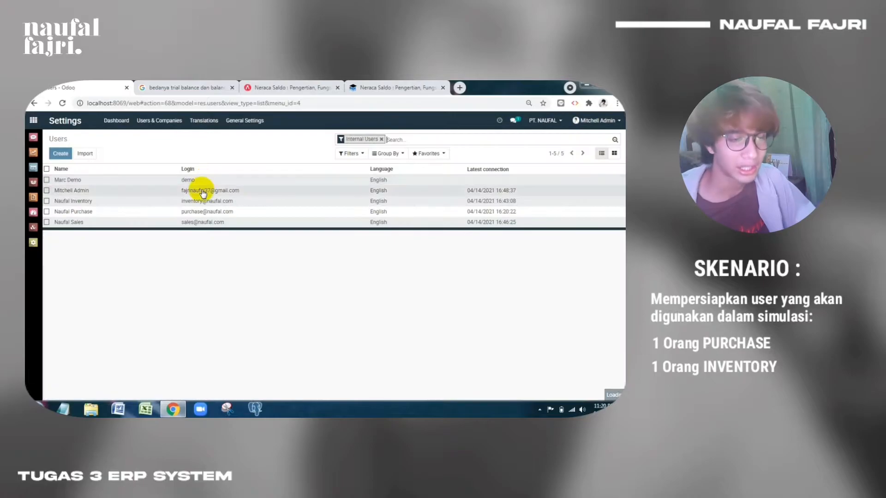
click(97, 201)
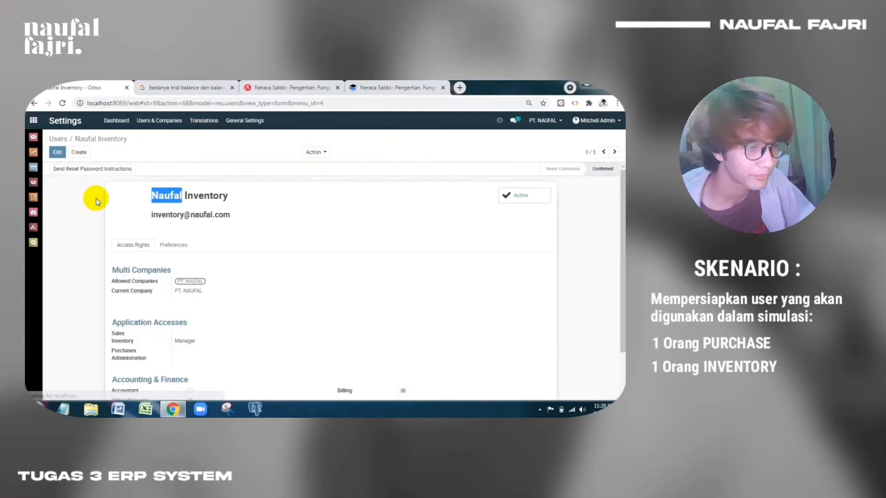
click(322, 151)
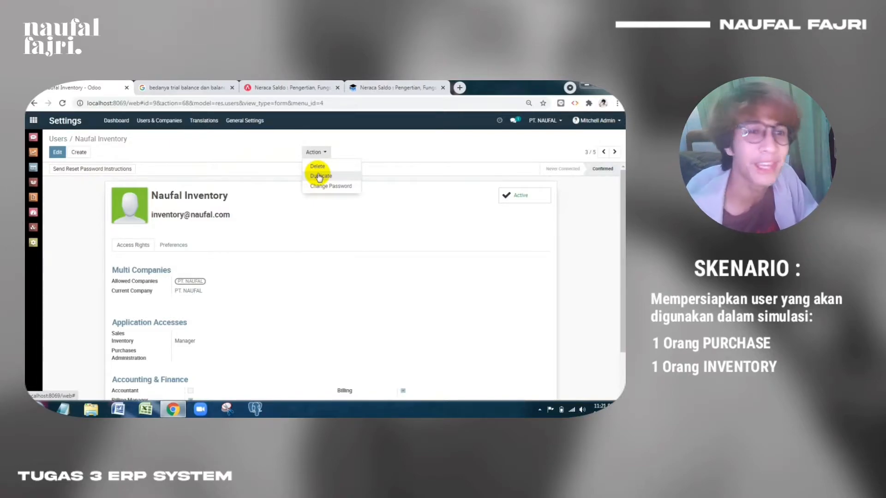
click(328, 186)
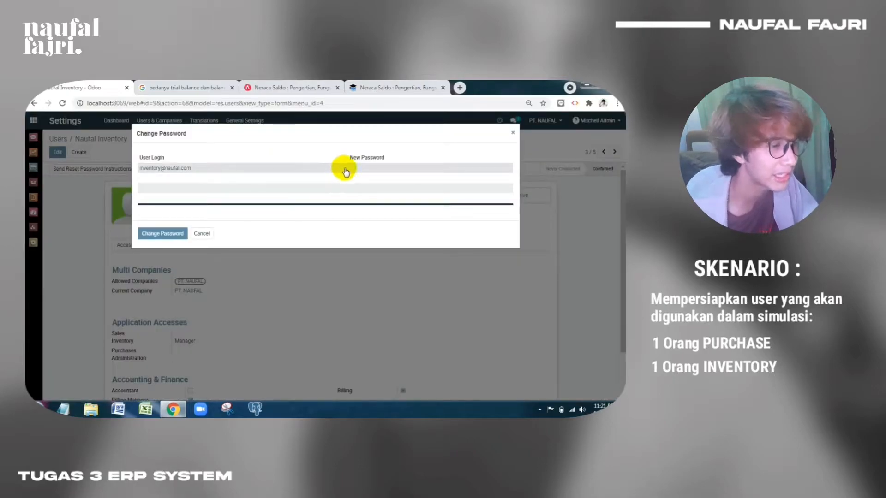
click(359, 169)
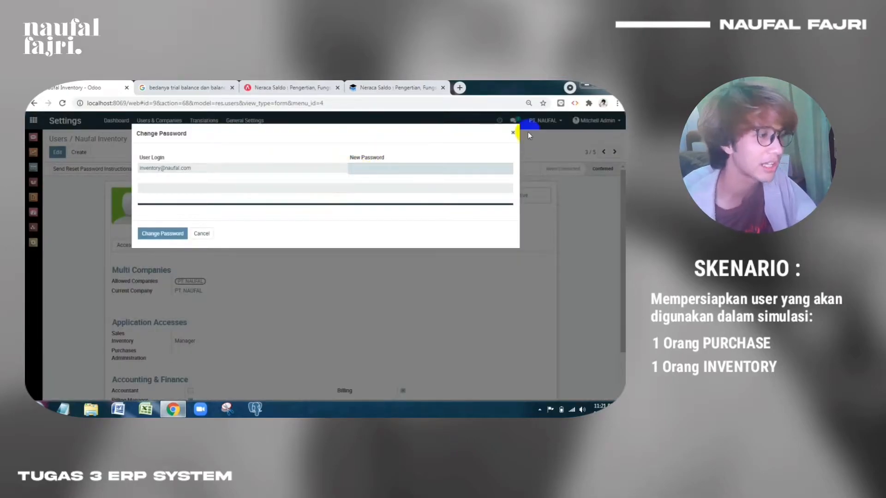
click(513, 133)
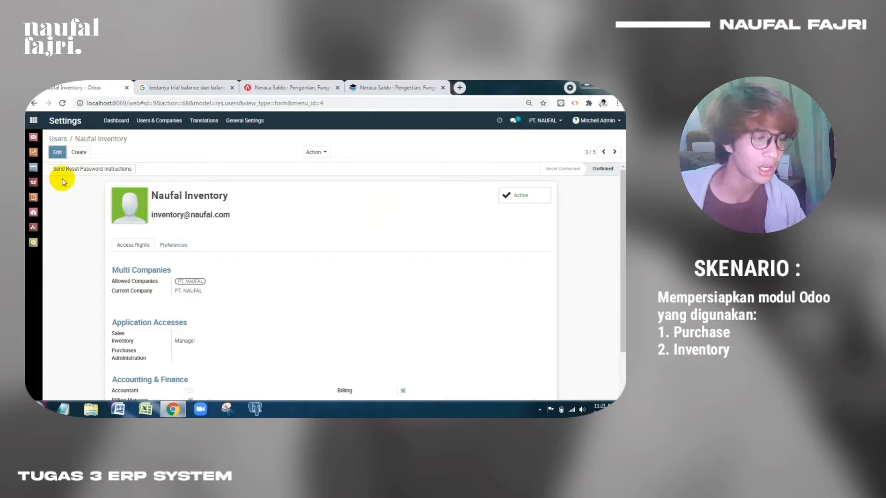
Browse Apps, then open Inventory's Master Data > Products catalogue of 25 items
click(31, 121)
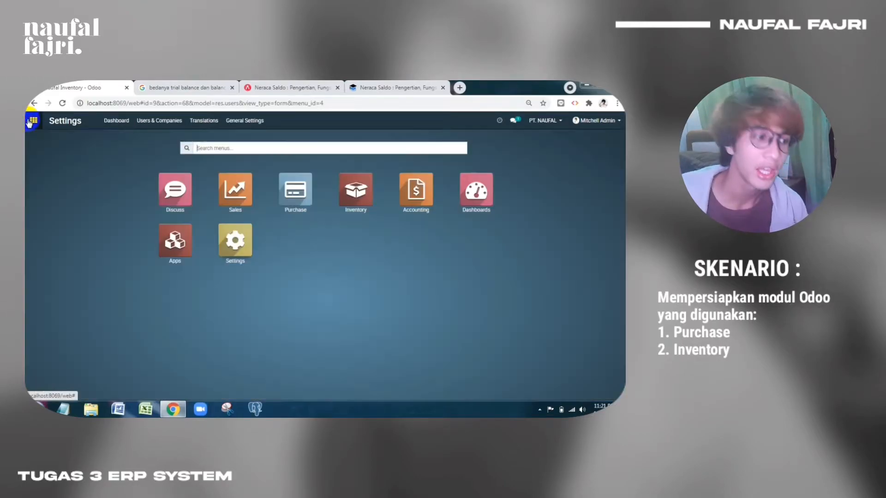
click(168, 248)
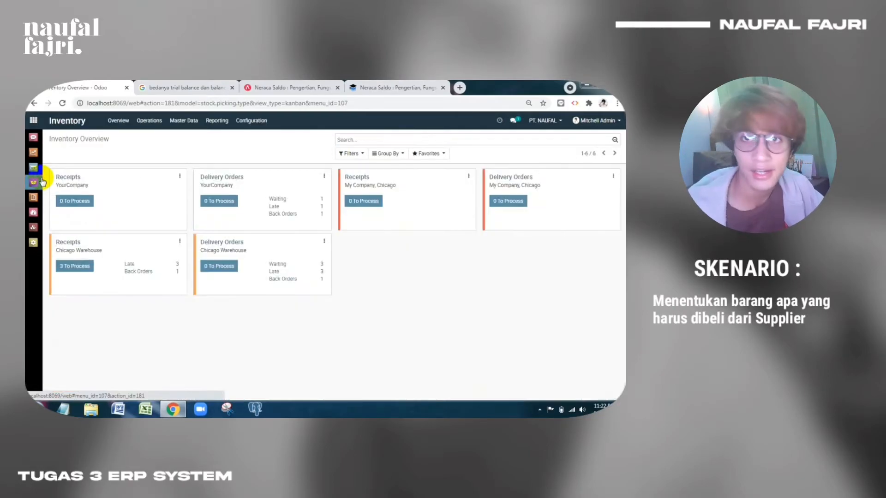
click(178, 123)
click(182, 140)
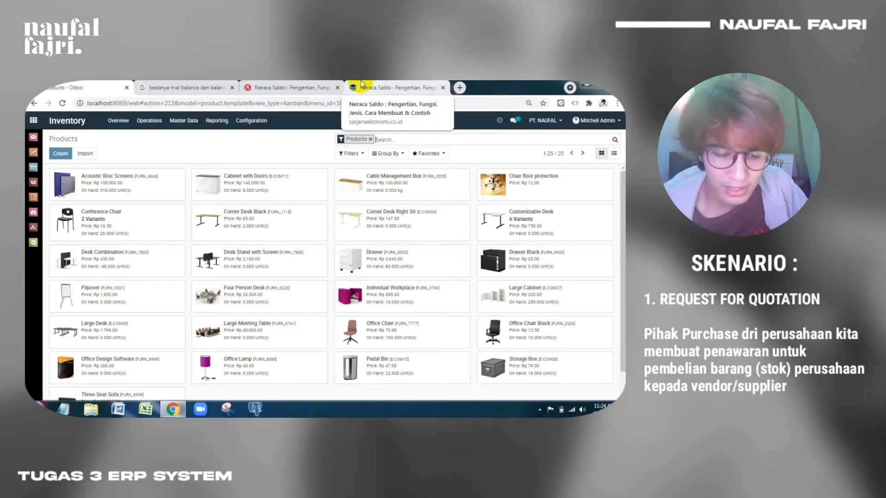
Log out of the administrator account and log in with the purchase user's e-mail and password
click(597, 121)
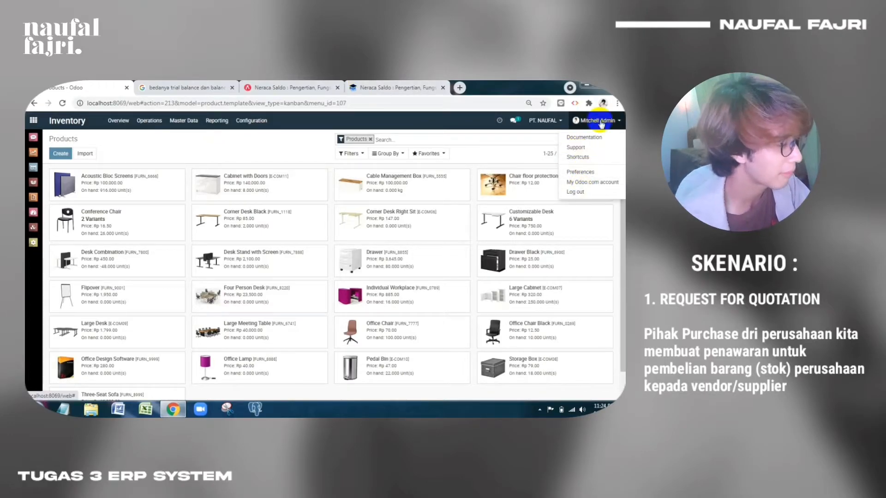
click(589, 191)
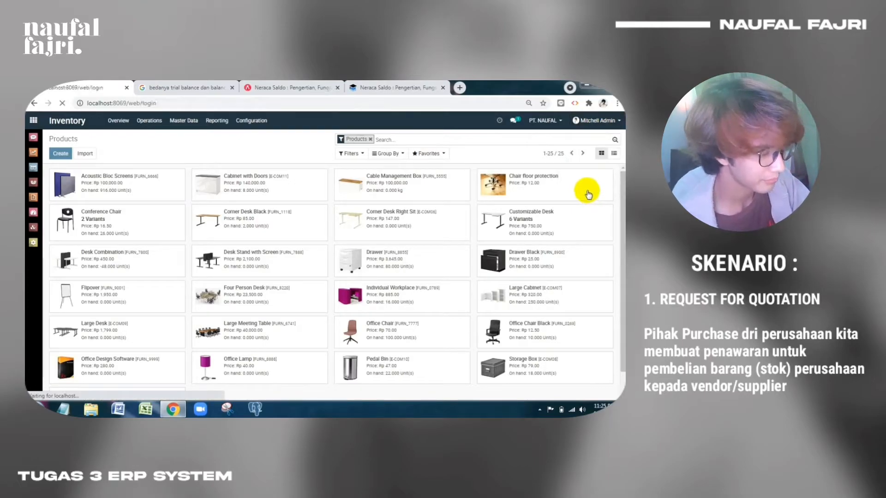
click(294, 227)
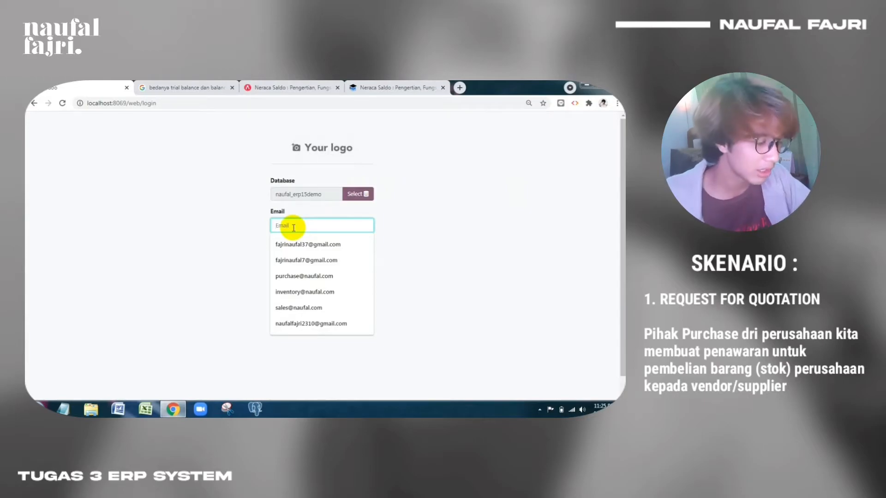
key(Down)
key(Return)
key(Tab)
text(1)
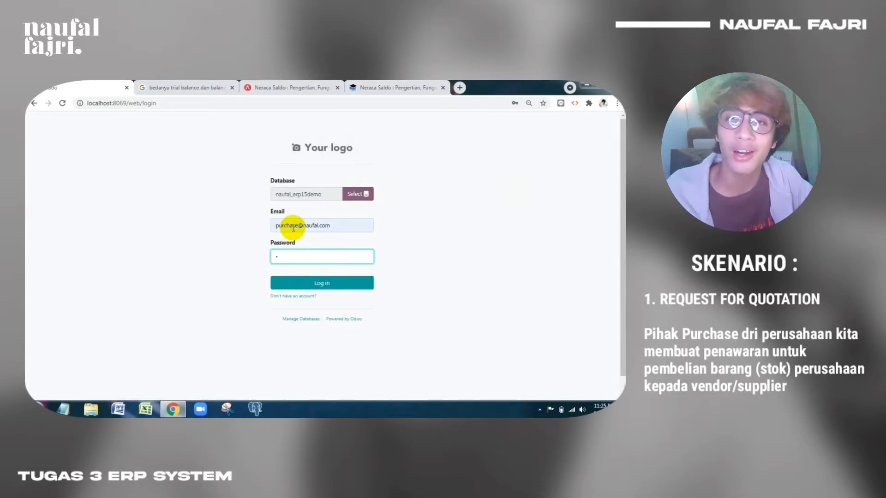
key(BackSpace)
text(1234567)
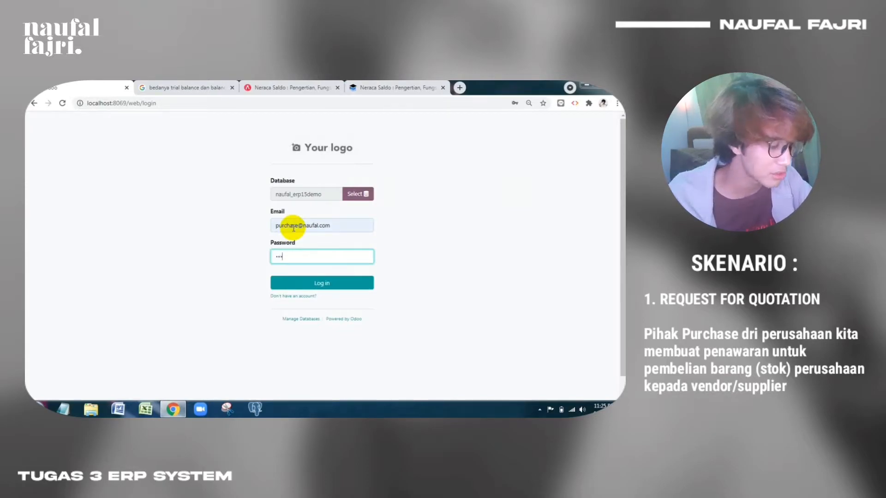
text(8)
key(Return)
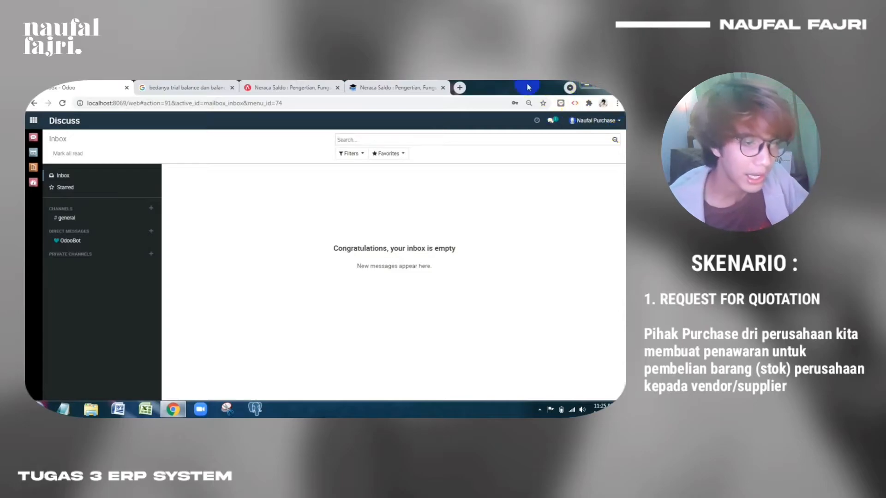
Create a new request for quotation in Purchase with vendor Azure Interior
click(37, 154)
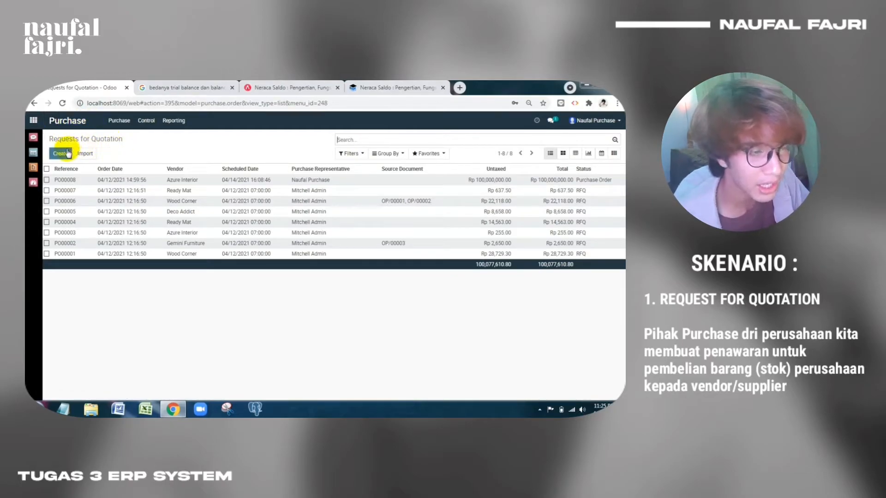
click(68, 154)
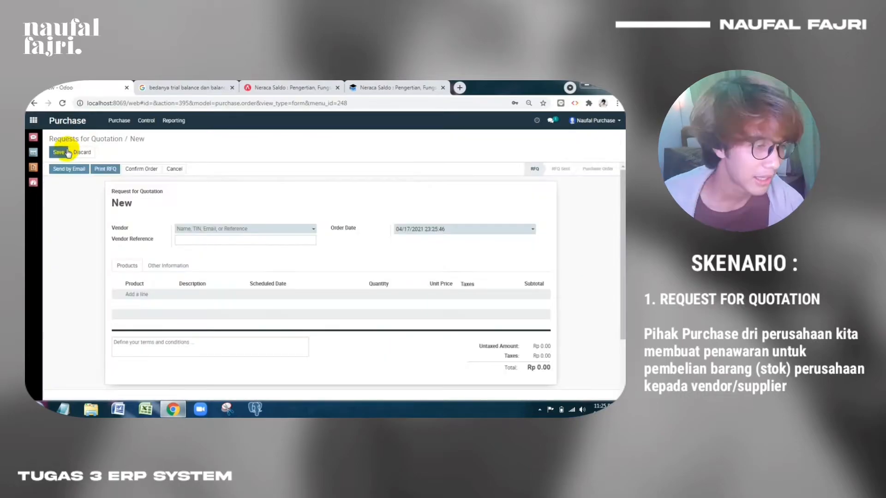
click(303, 229)
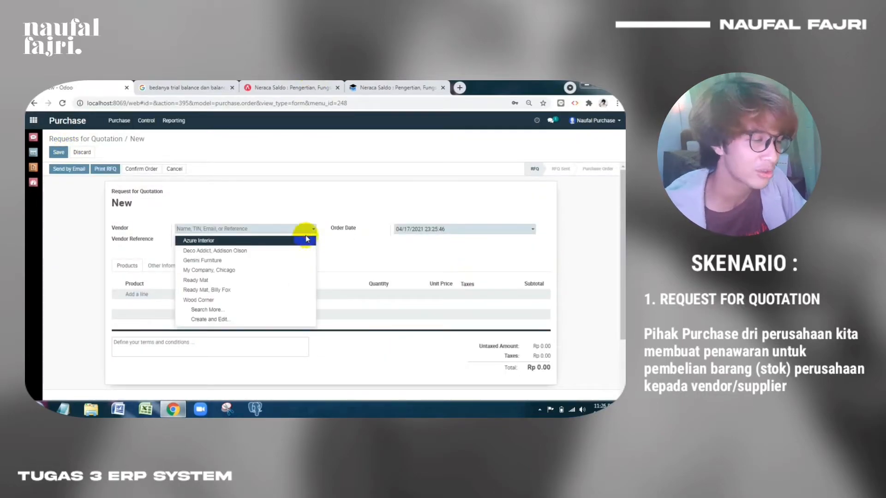
click(293, 240)
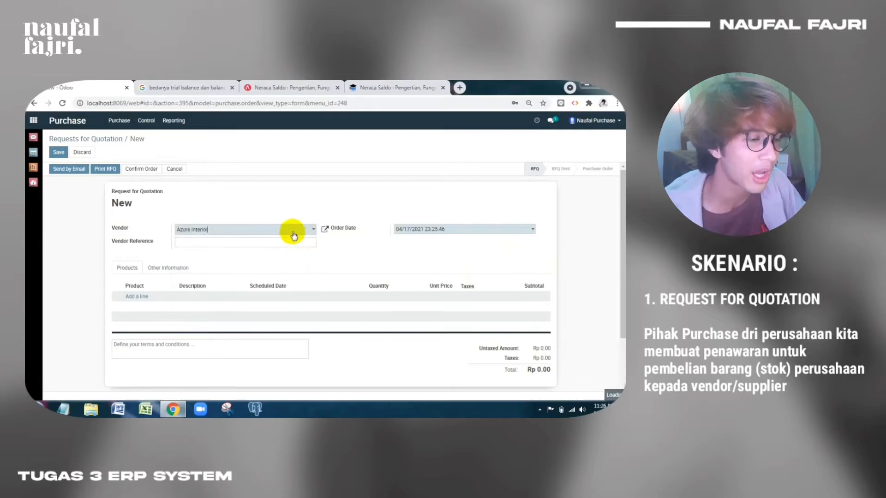
double_click(294, 233)
click(294, 232)
click(294, 232)
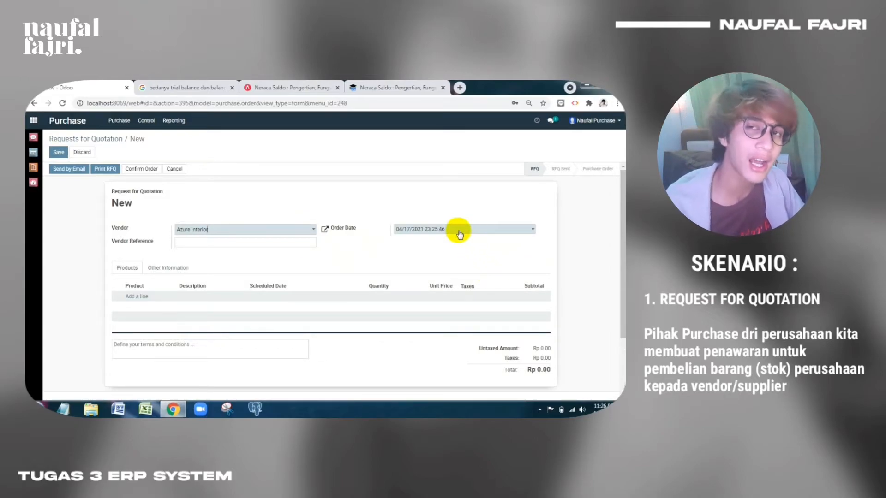
scroll(434, 241, down, 1)
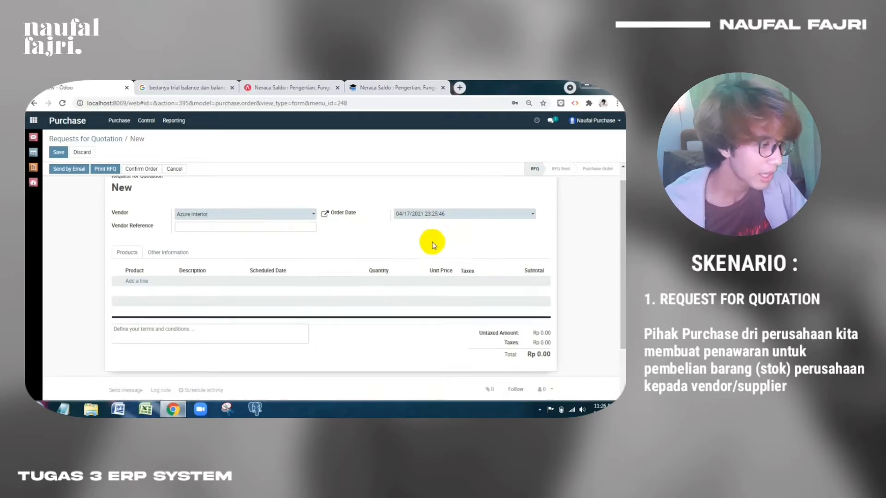
scroll(157, 252, up, 1)
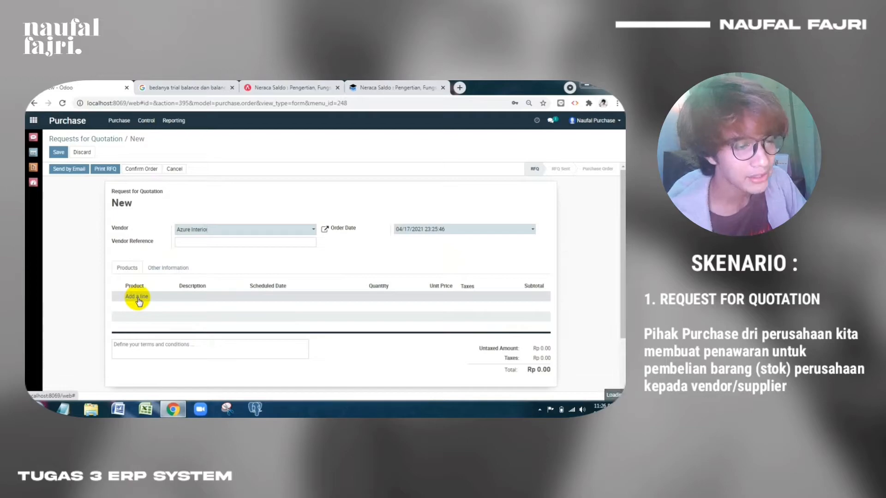
Add a line for 10 Acoustic Bloc Screens at Rp 100,000.00 each, totalling Rp 1,000,000.00
click(137, 297)
click(171, 299)
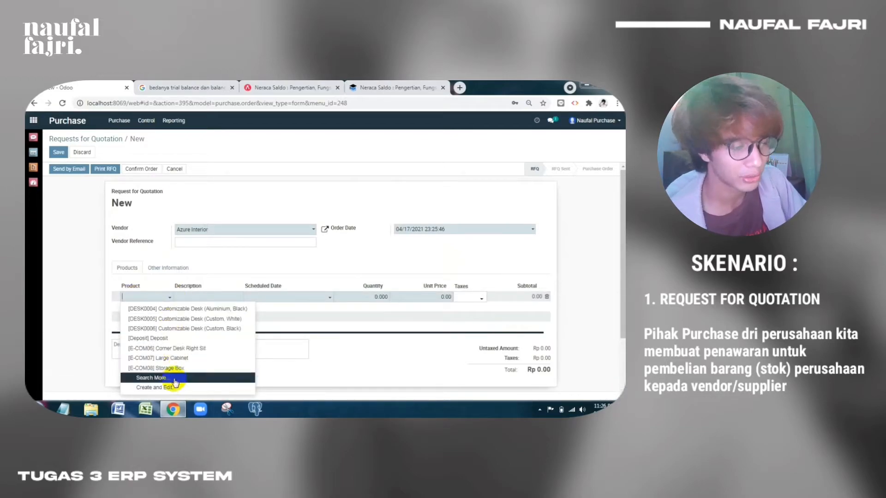
click(159, 380)
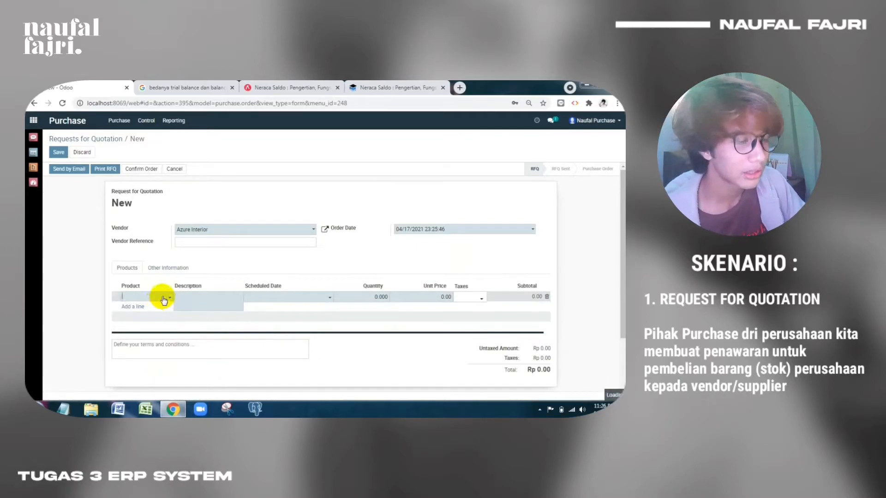
scroll(181, 294, down, 3)
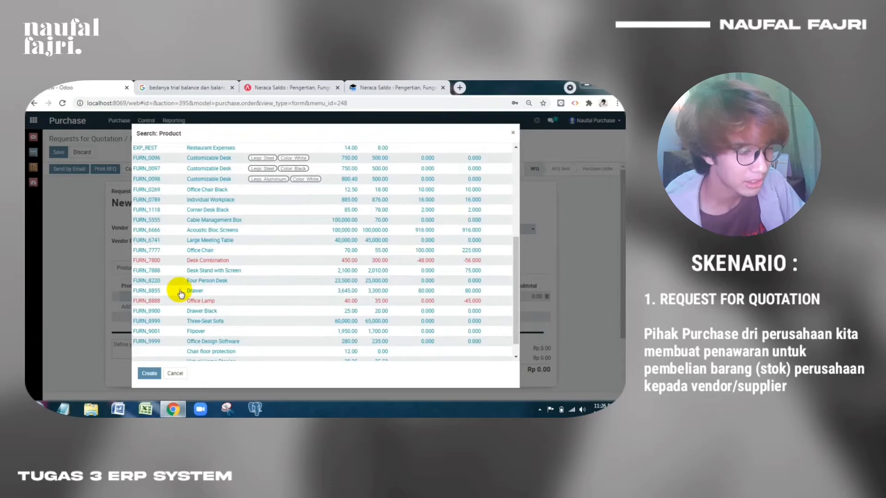
click(224, 232)
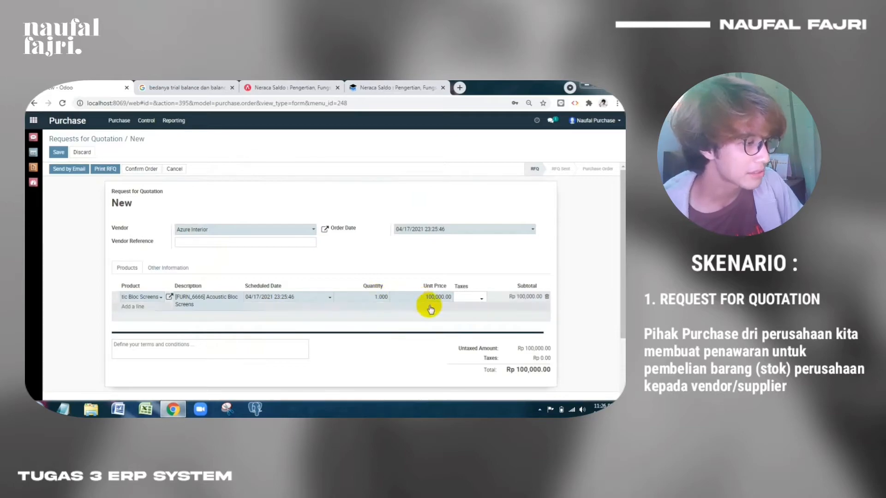
click(375, 295)
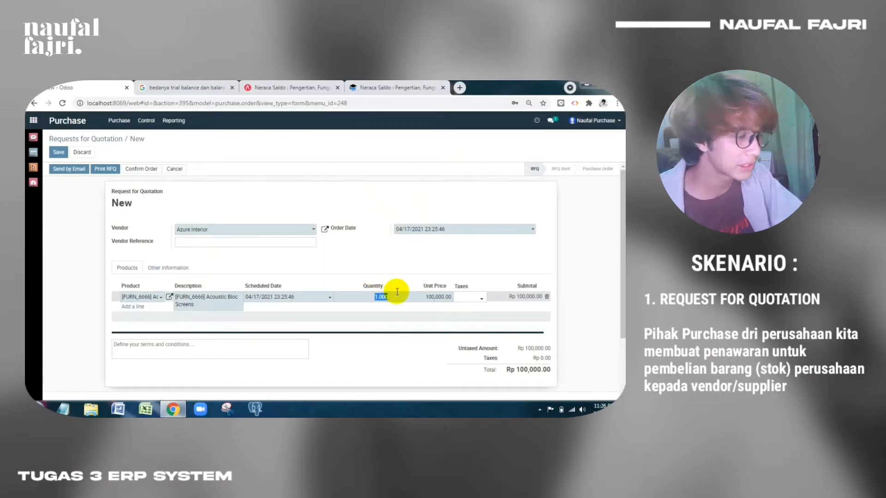
text(10)
click(434, 278)
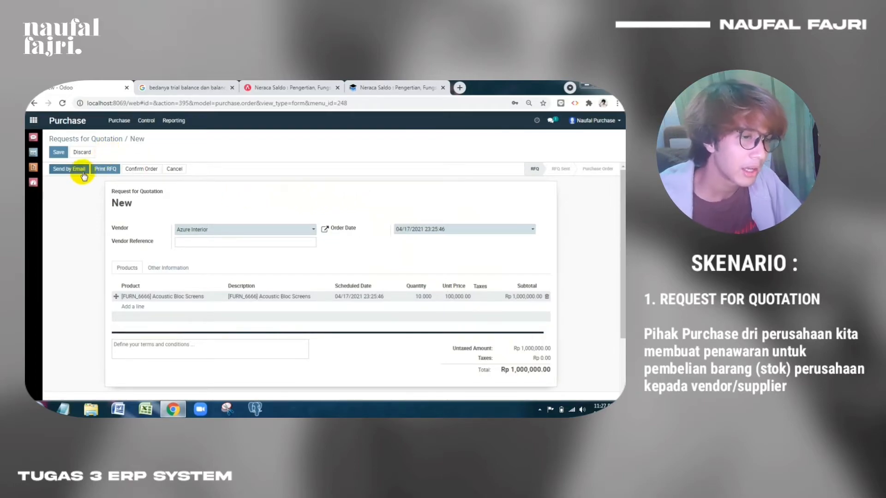
Save the RFQ as P000009 and issue it via Send by Email / Print RFQ
click(60, 153)
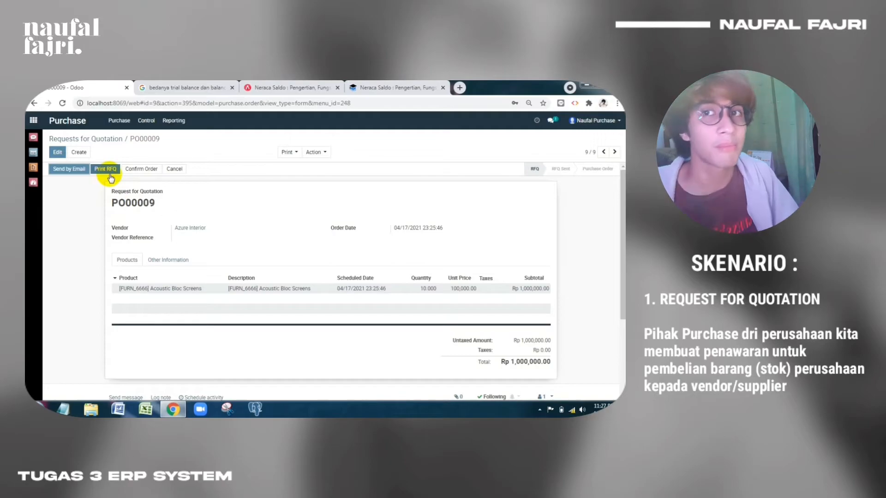
click(82, 169)
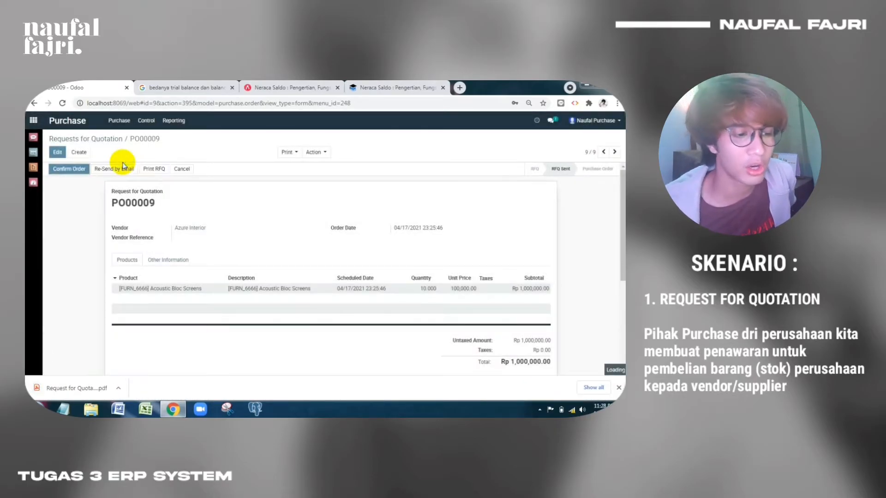
click(82, 389)
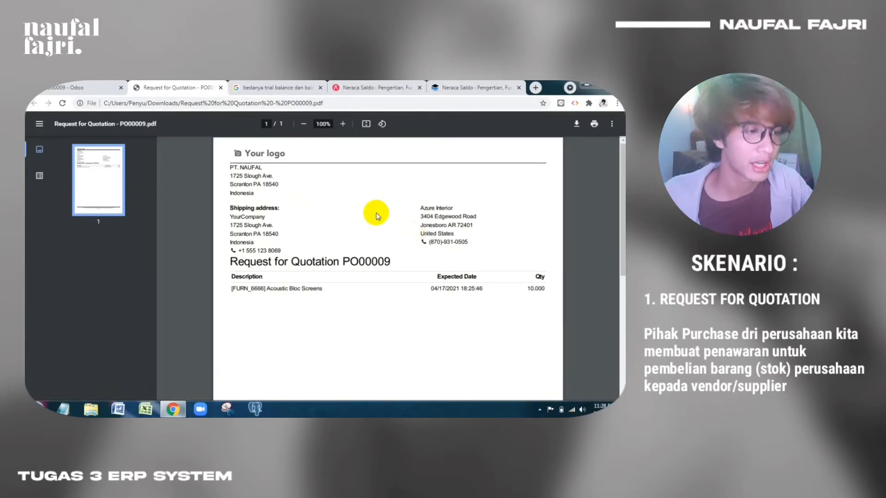
click(220, 87)
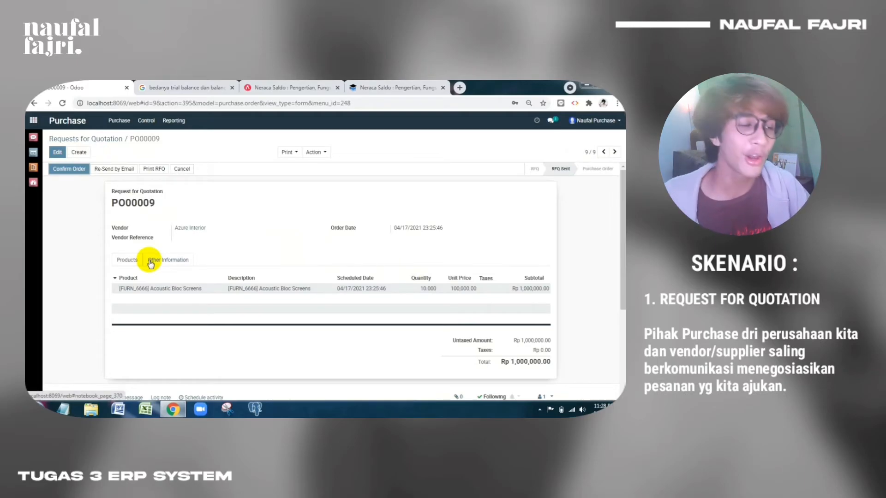
Confirm RFQ P000009 as a purchase order
click(72, 175)
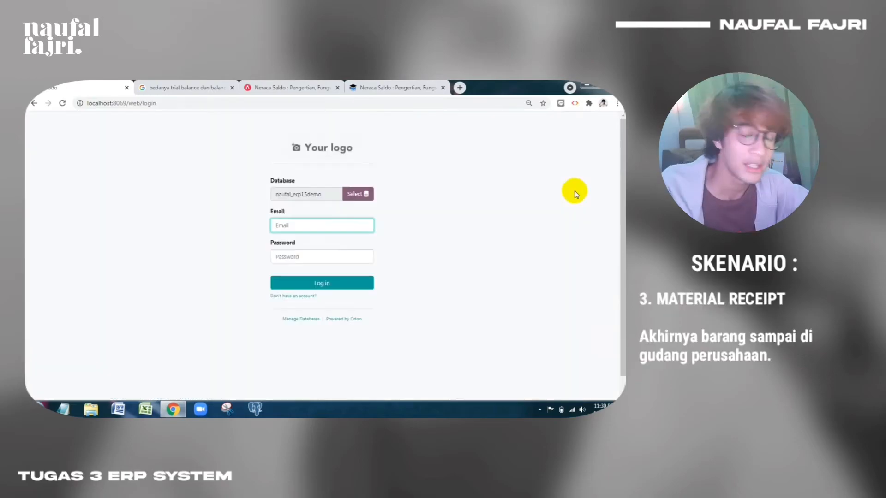
Log in with the inventory user's e-mail and password
text(in)
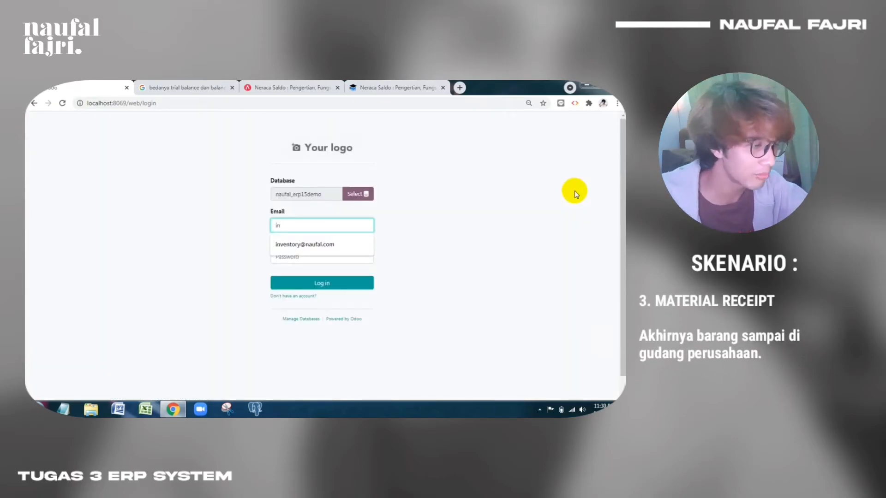
key(Down)
key(Return)
key(Tab)
text(••••••••)
key(Return)
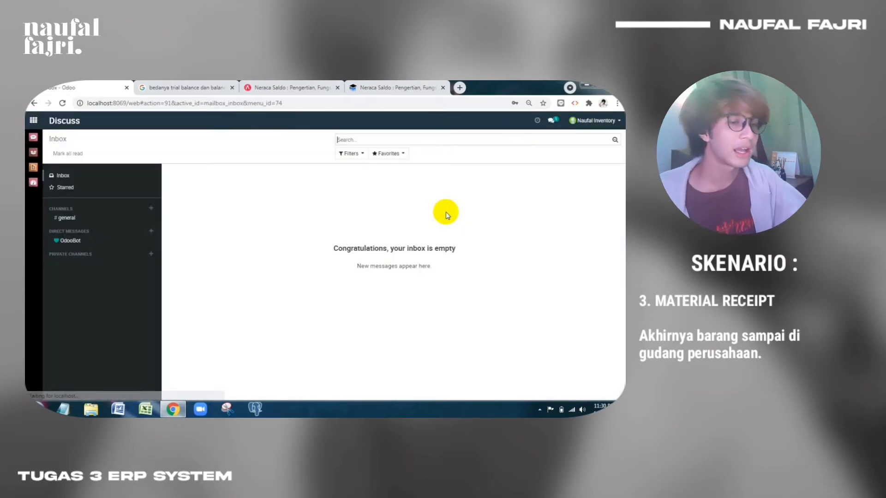
Open receipt WH/IN/00007 from YourCompany Receipts' items to process in Inventory
click(33, 148)
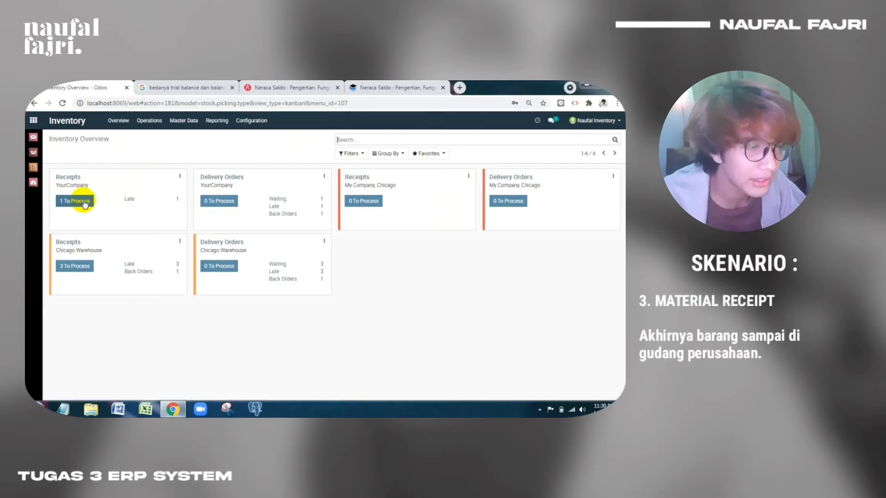
click(83, 202)
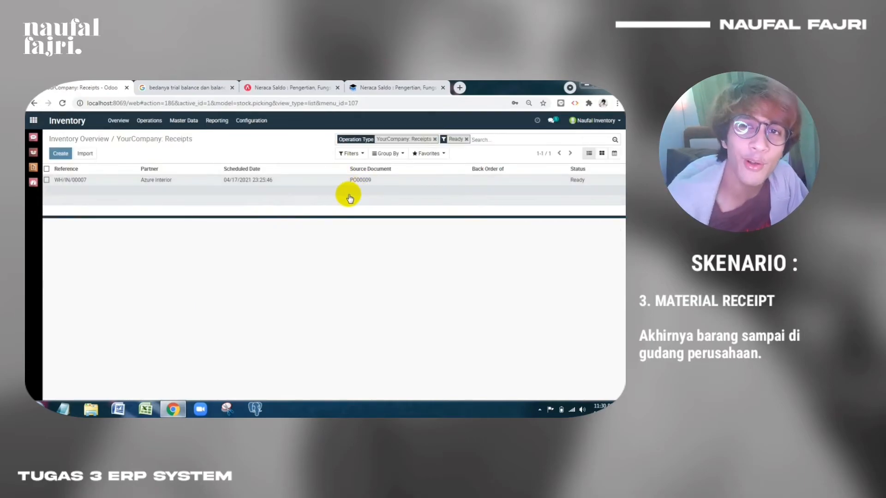
click(250, 183)
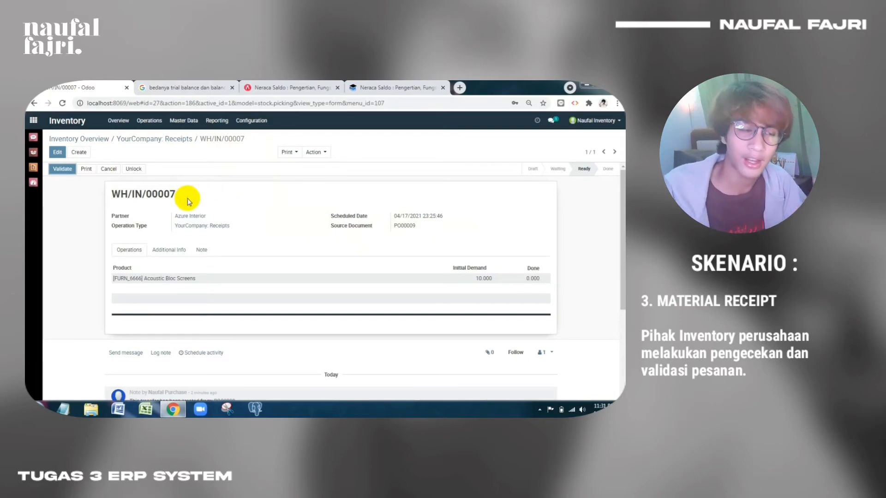
Record 10 Acoustic Bloc Screens as done on receipt WH/IN/00007 and save
click(54, 152)
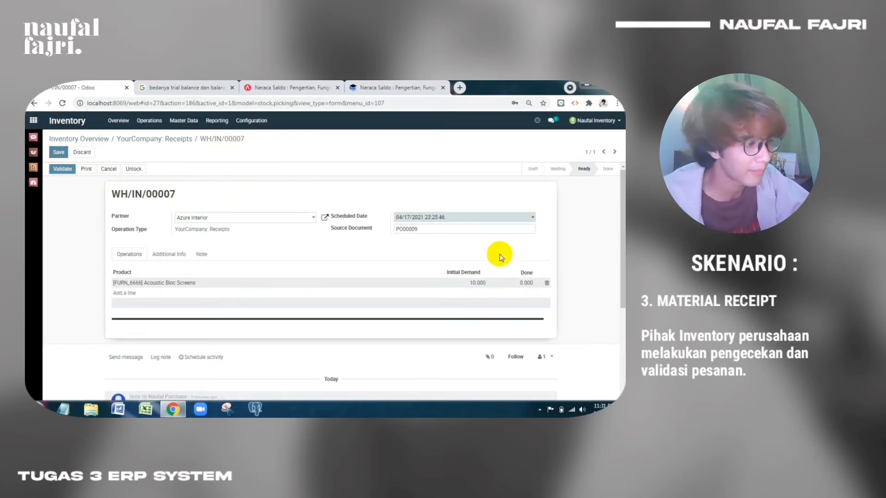
click(526, 283)
text(1)
click(551, 261)
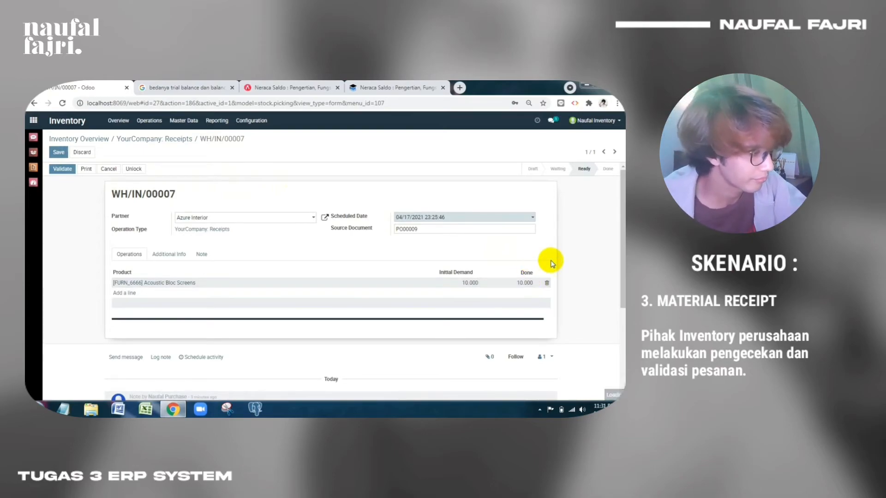
click(60, 154)
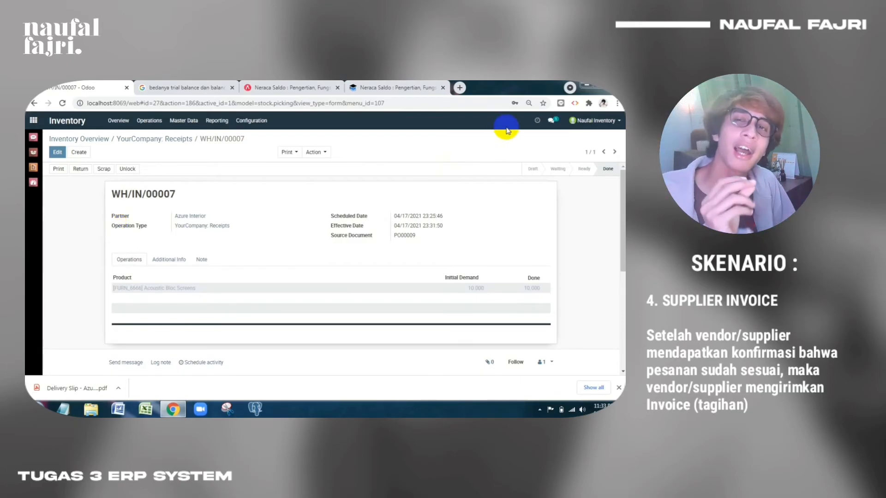
Log out of the inventory user and sign in with the purchase user's account
click(595, 120)
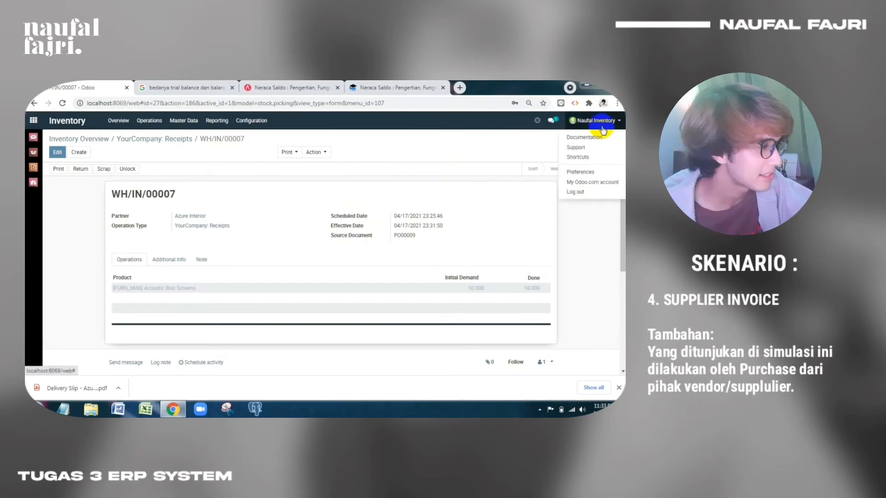
click(580, 195)
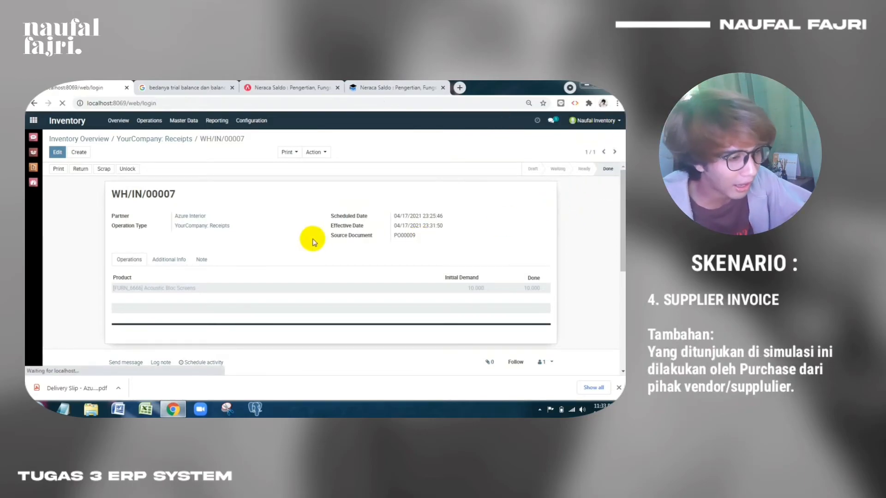
key(Down)
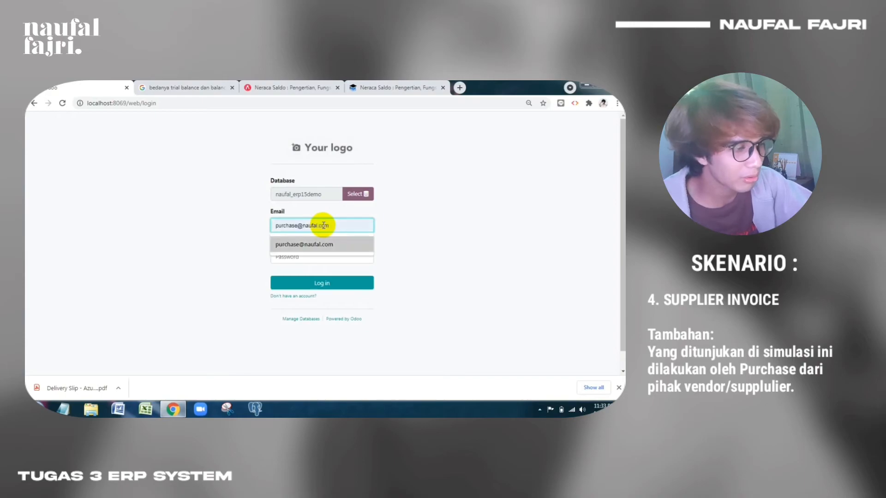
key(Return)
key(Tab)
text(•)
key(Return)
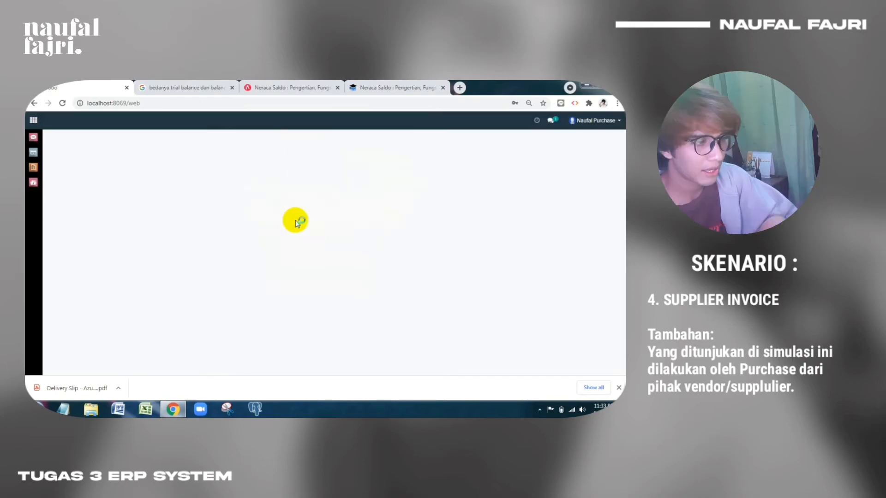
Open purchase order P000009 in the Purchase app to start its vendor bill
click(38, 155)
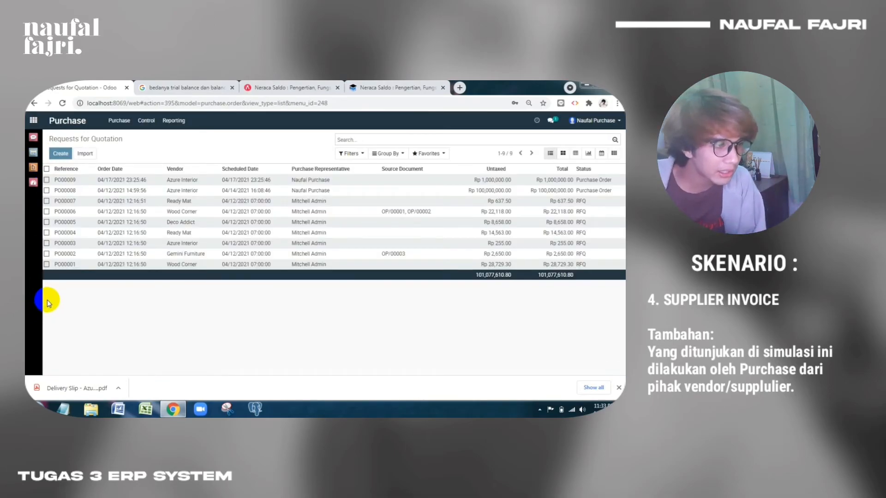
click(84, 183)
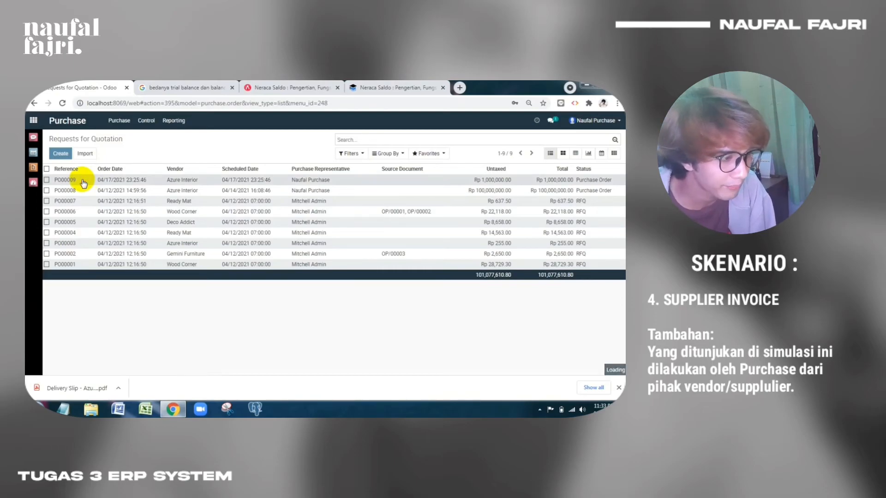
click(63, 169)
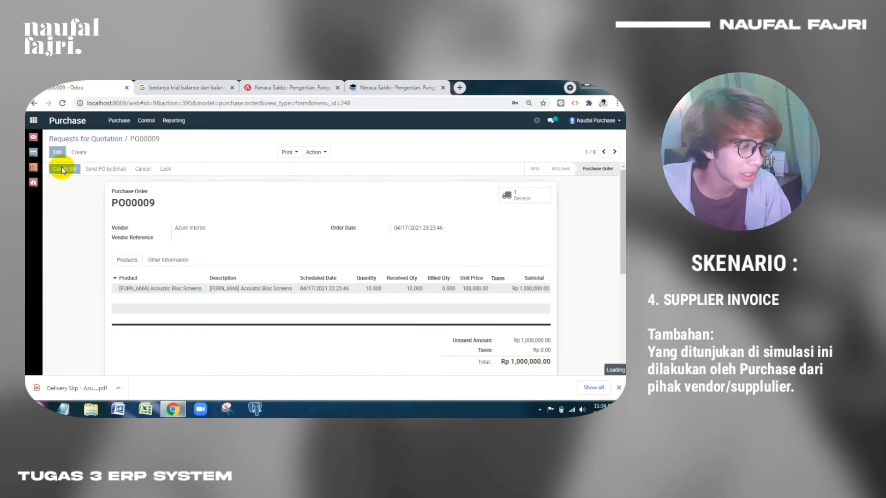
Date the vendor bill 04/14/2021, save and validate it, then review its Action and Print menus
click(233, 212)
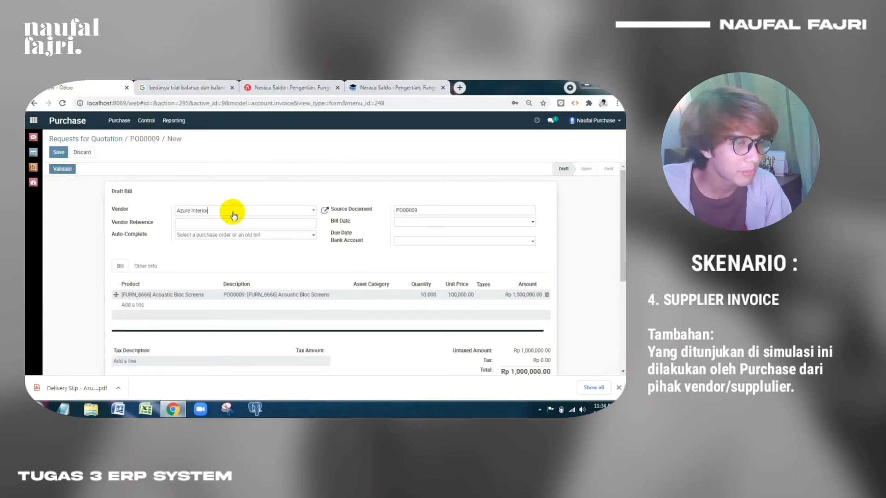
click(460, 225)
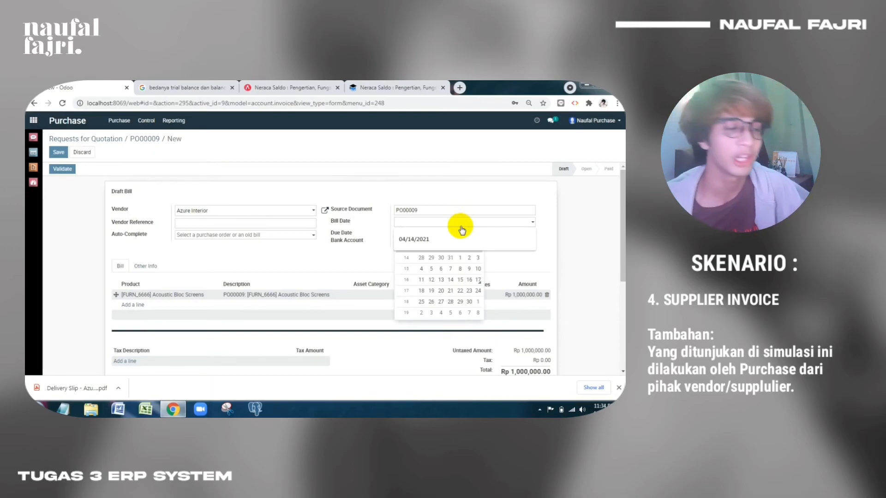
click(434, 250)
click(369, 256)
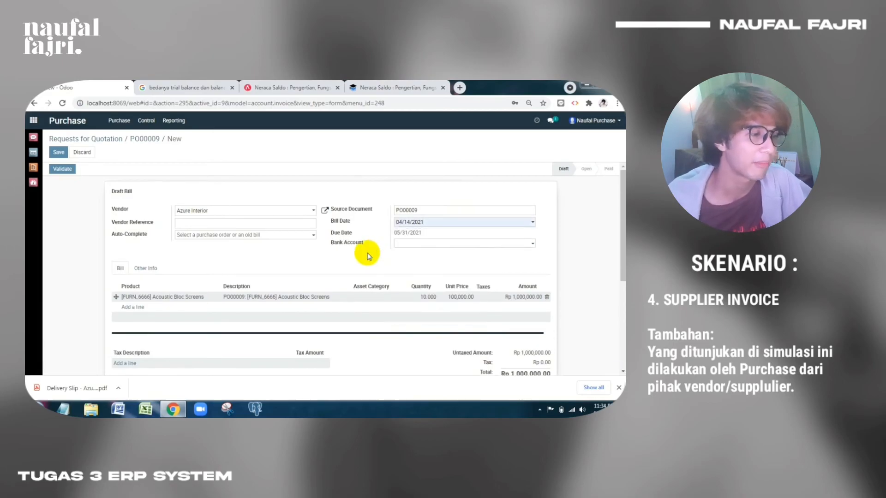
click(62, 155)
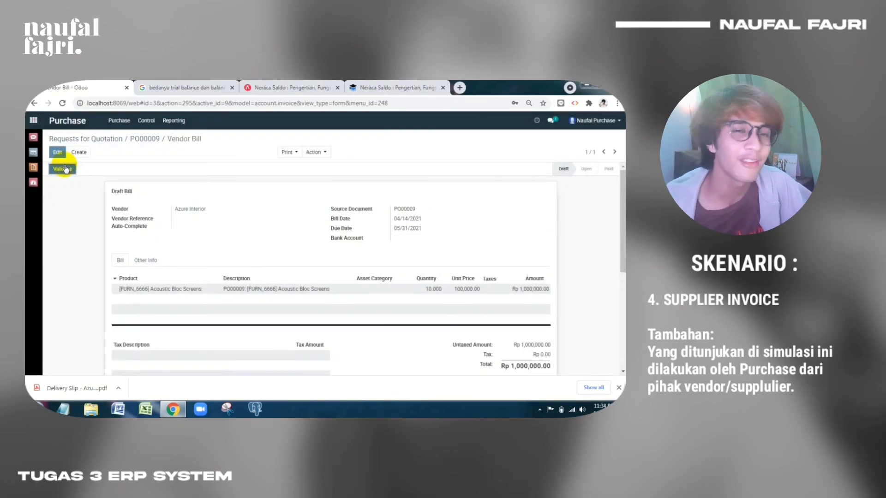
click(60, 170)
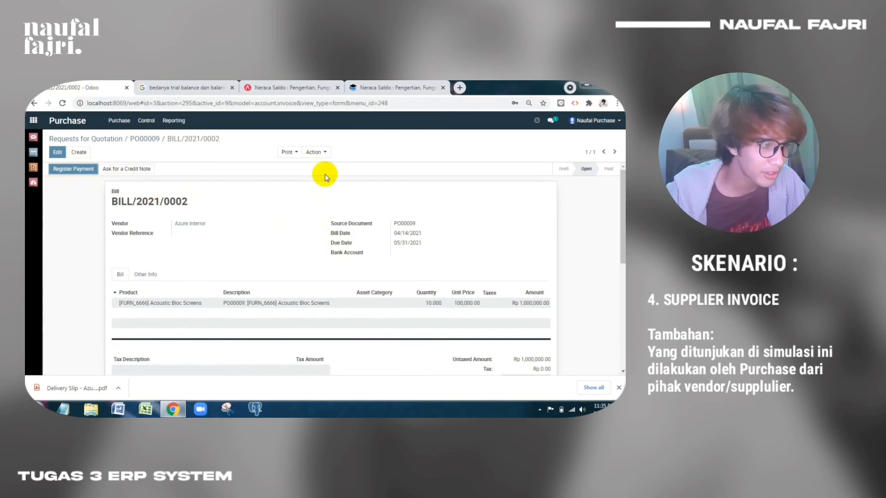
click(314, 154)
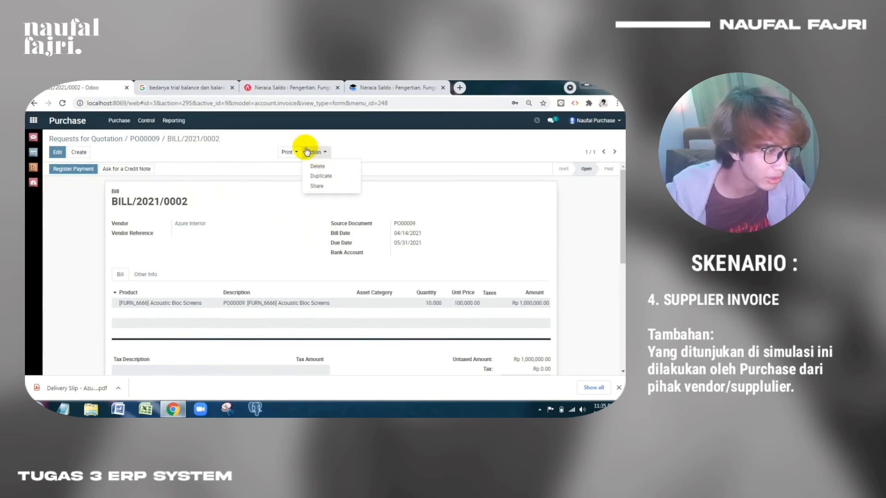
click(290, 152)
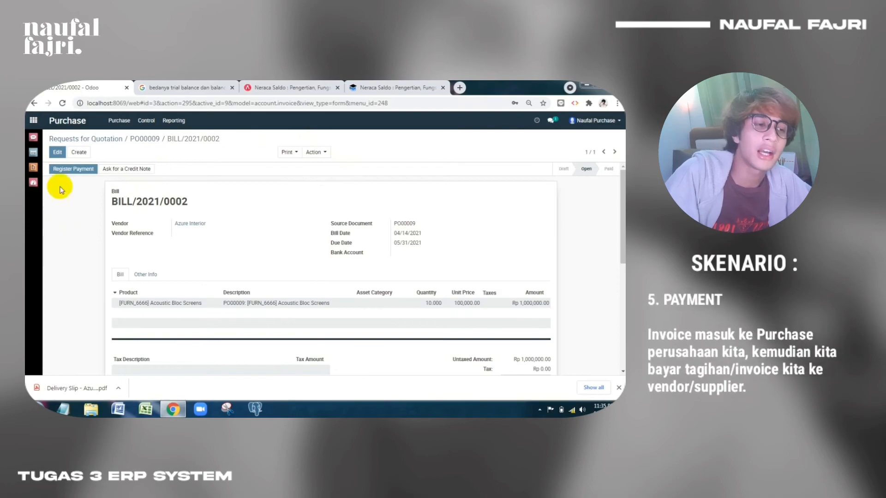
Register the Rp 1,000,000.00 Bank (IDR) payment for BILL/2021/0002
click(63, 172)
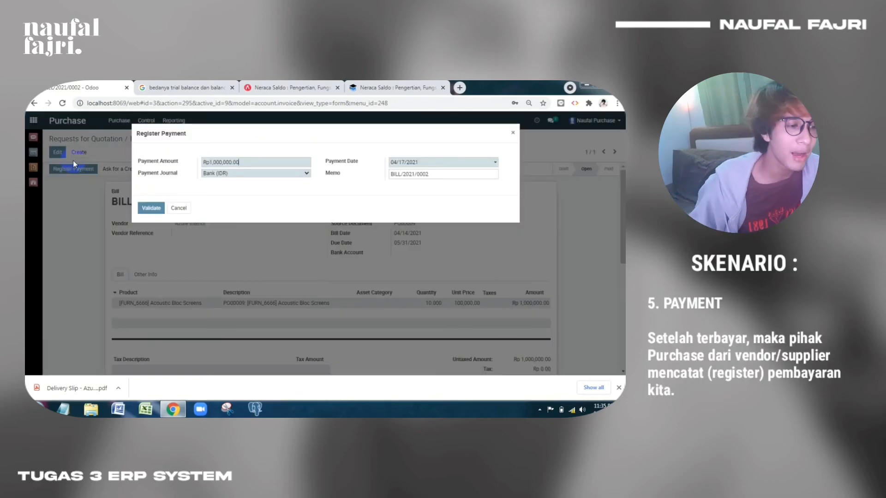
click(152, 208)
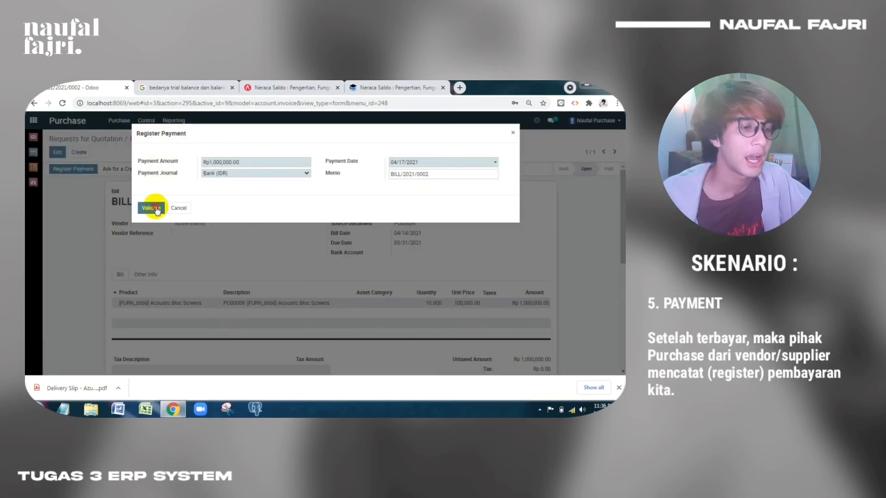